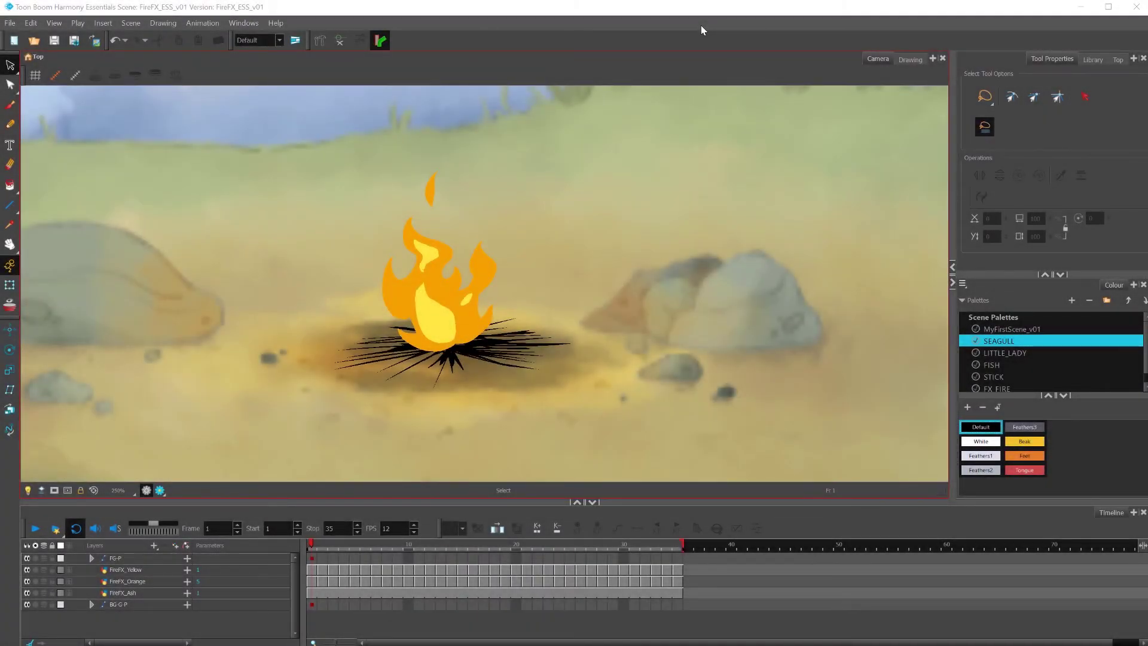
# Play the fire animation and toggle the orange flame and ash layers off and on to check them
pyautogui.click(701, 25)
pyautogui.click(34, 530)
pyautogui.click(35, 530)
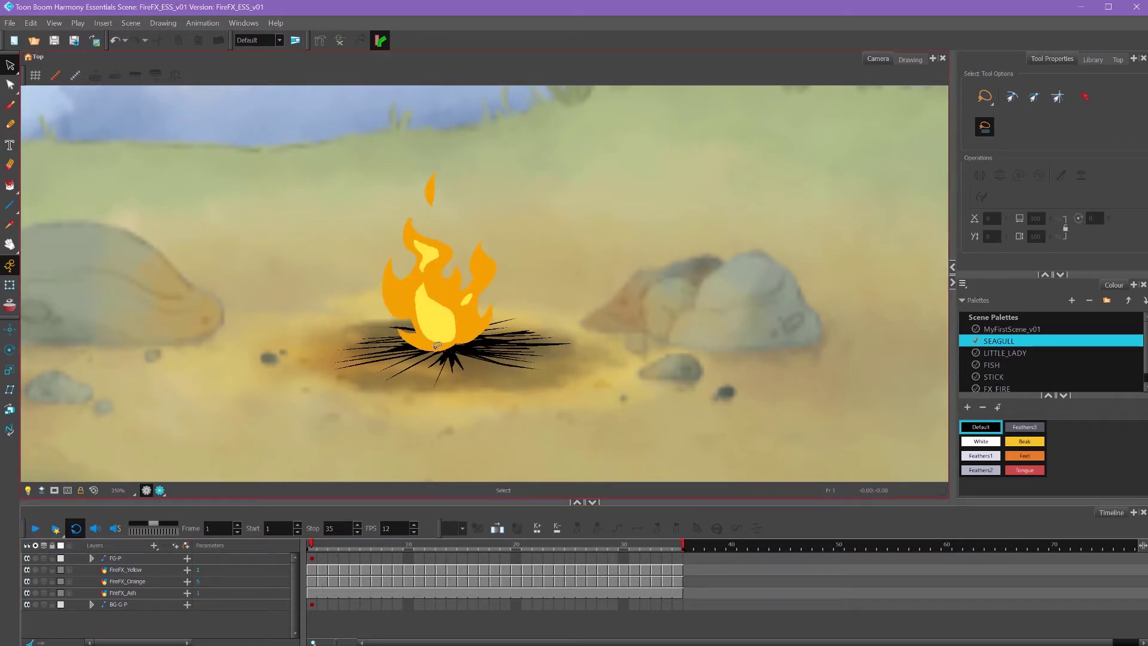
pyautogui.click(27, 580)
pyautogui.click(27, 581)
pyautogui.click(27, 592)
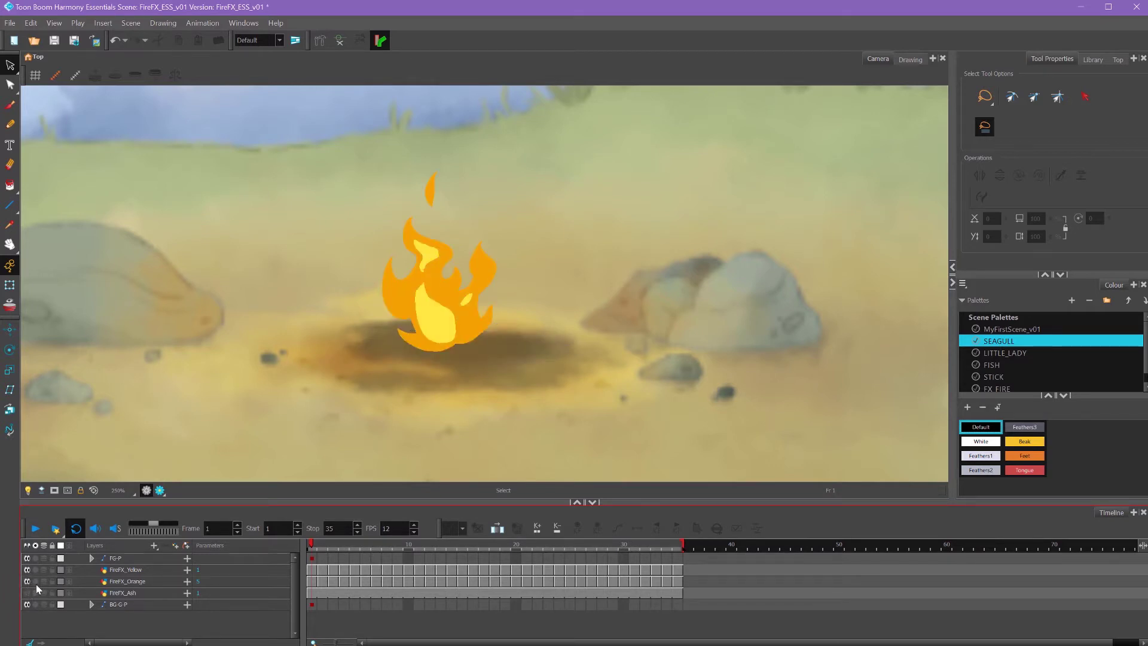
pyautogui.click(27, 593)
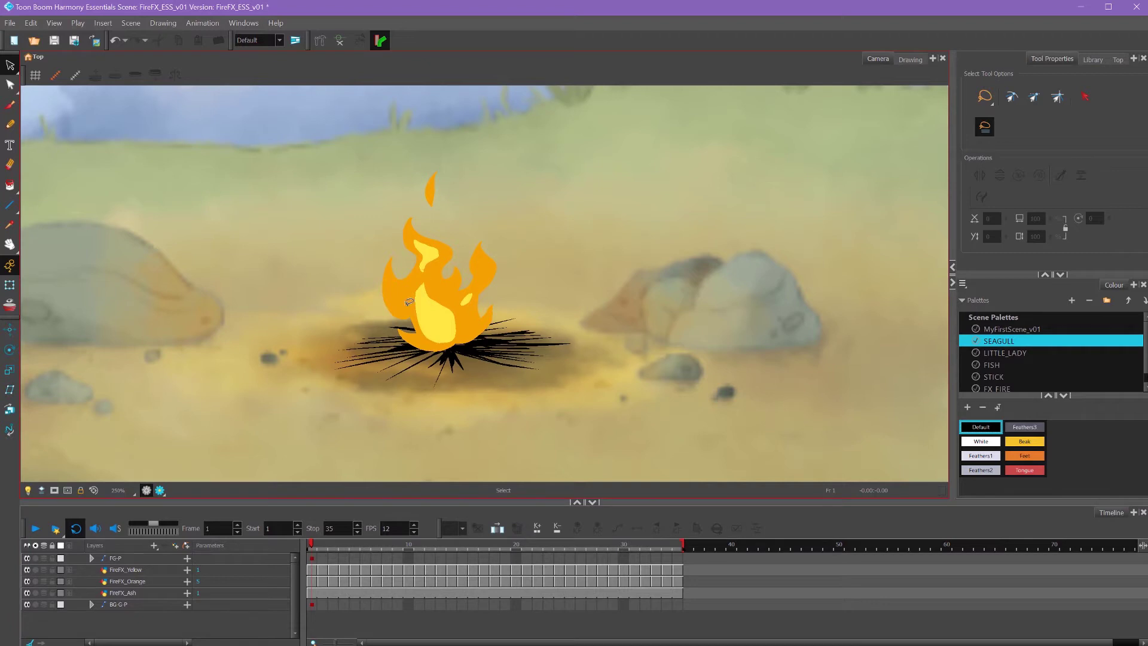
# Group FireFX_Yellow and FireFX_Orange and add the FireFX-P parent peg above the group
pyautogui.click(127, 570)
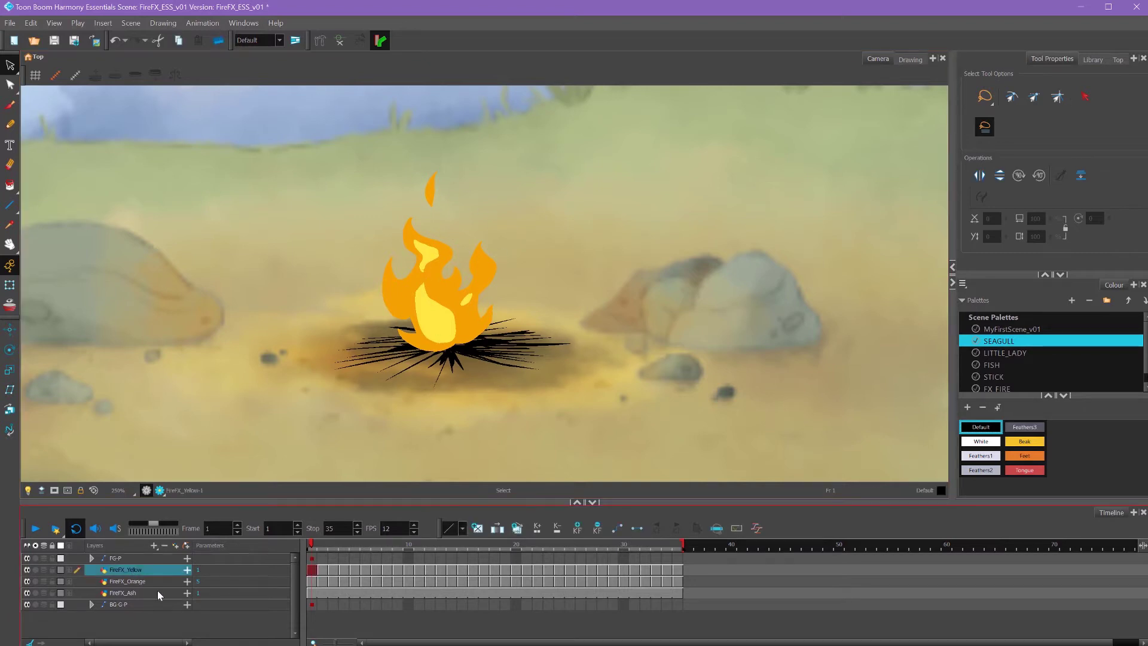
pyautogui.keyDown('shift'); pyautogui.click(141, 582); pyautogui.keyUp('shift')
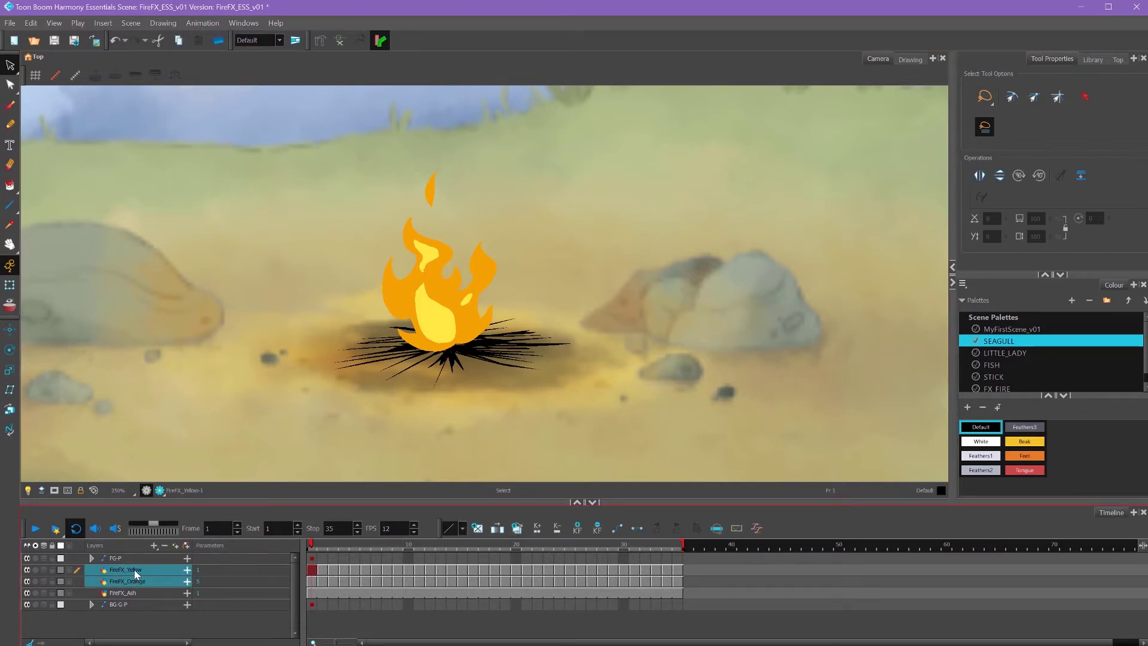
pyautogui.rightClick(135, 572)
pyautogui.click(181, 547)
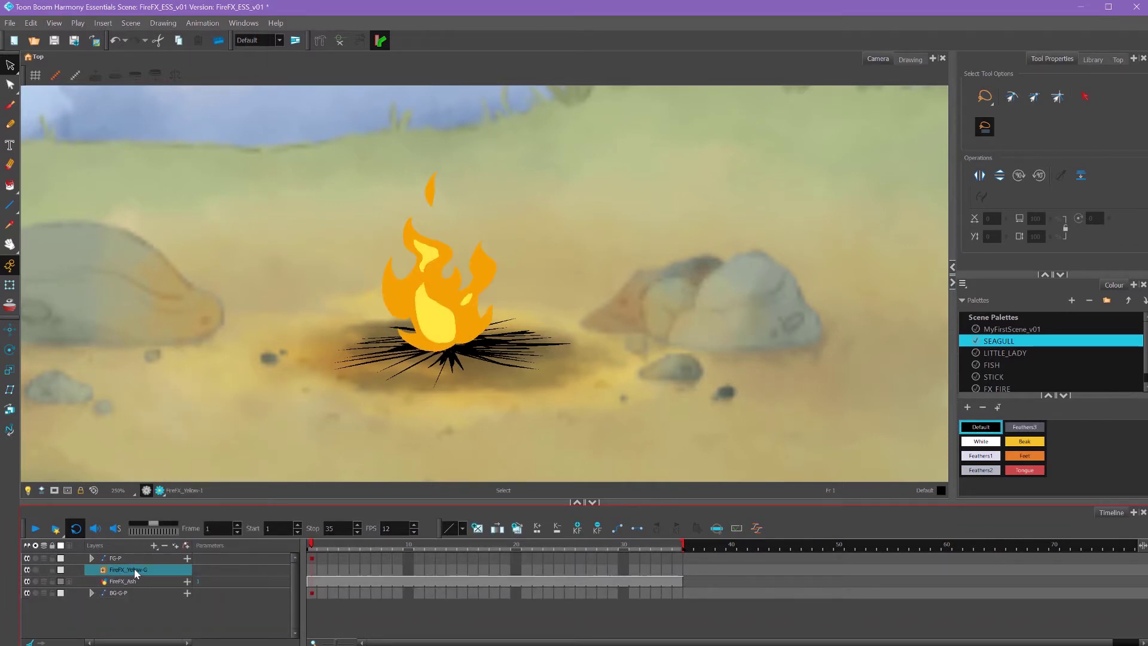
pyautogui.hotkey('ctrl', 'p')
pyautogui.hotkey('alt', '3')
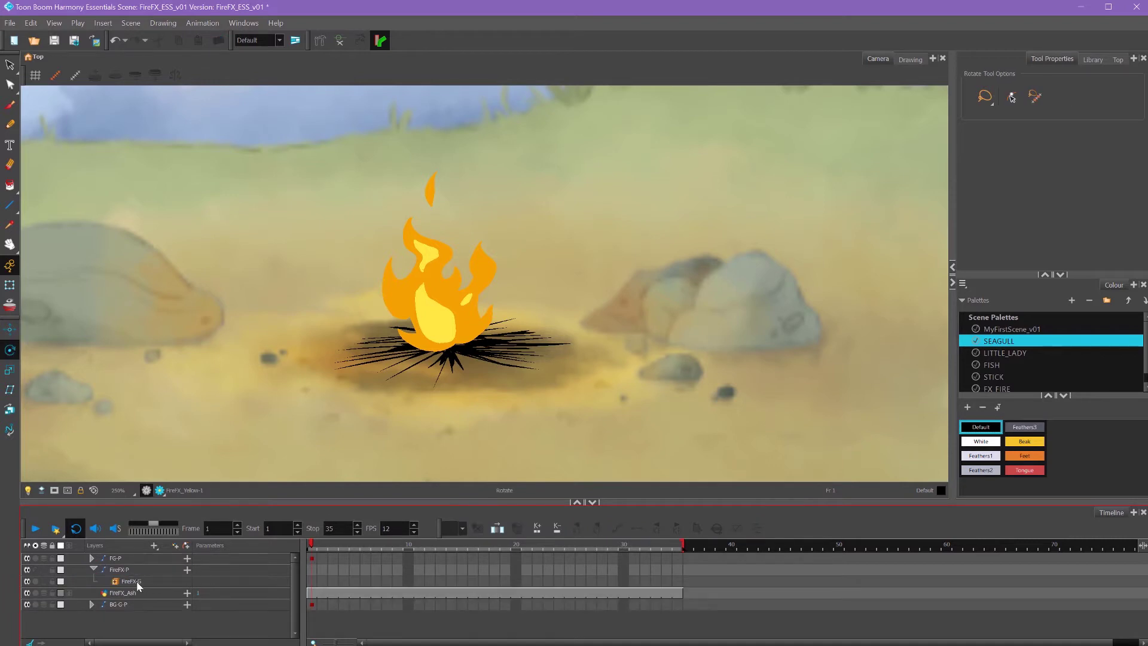
# Insert a Transparency effect into the FireFX-G flame group via Insert > Effects
pyautogui.rightClick(137, 580)
pyautogui.moveTo(262, 400)
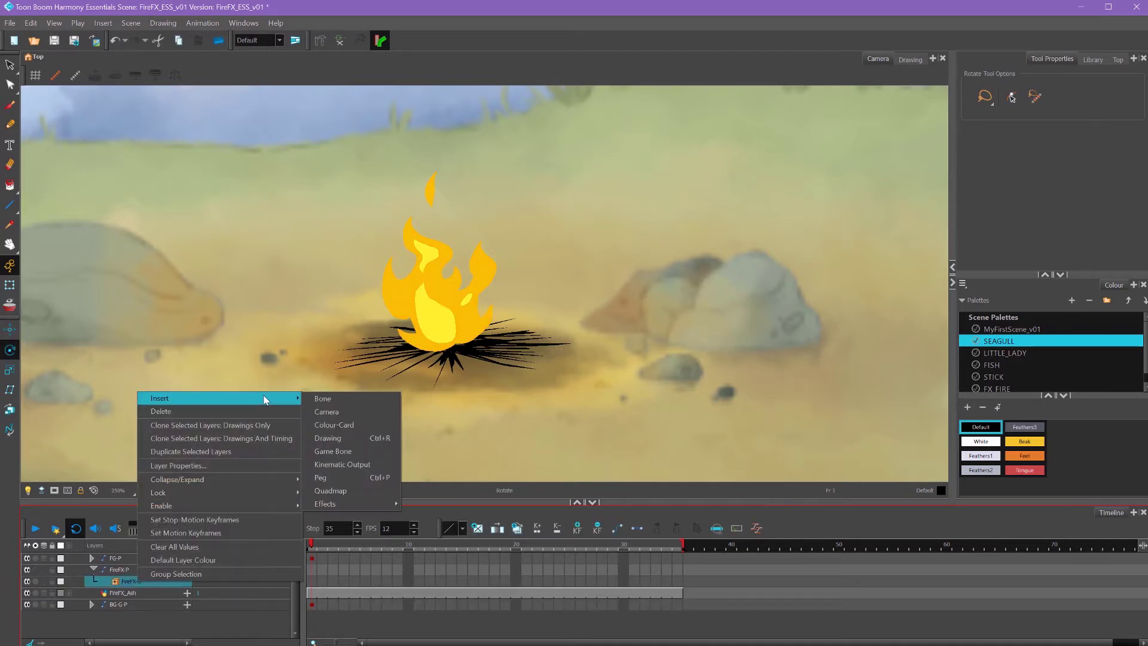
pyautogui.moveTo(368, 504)
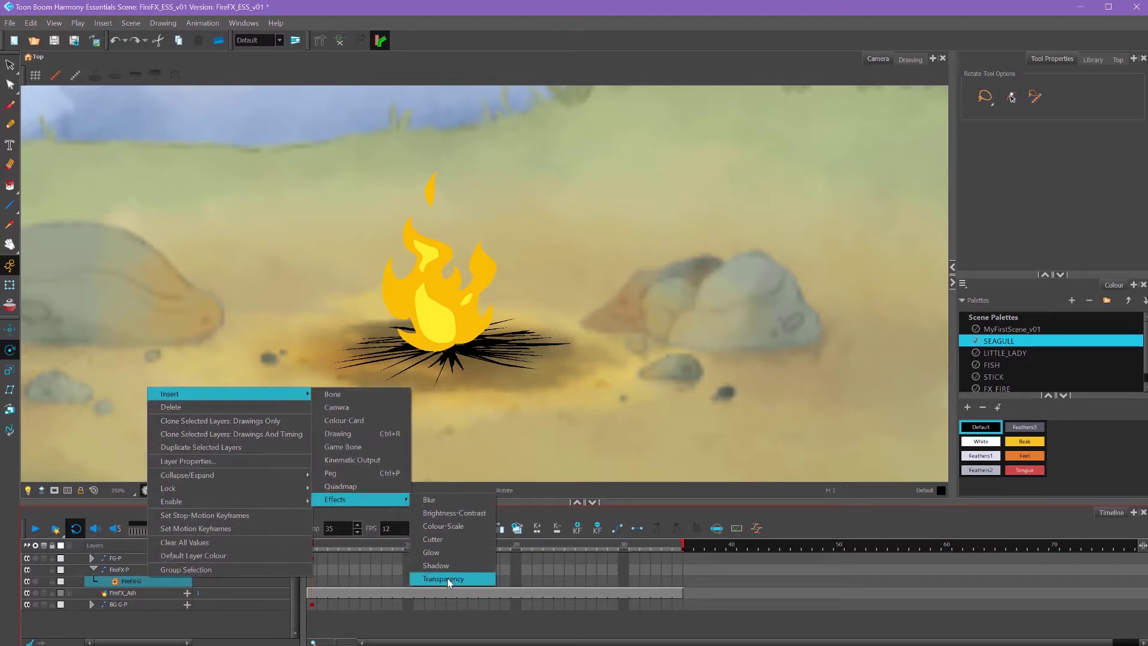
pyautogui.click(449, 580)
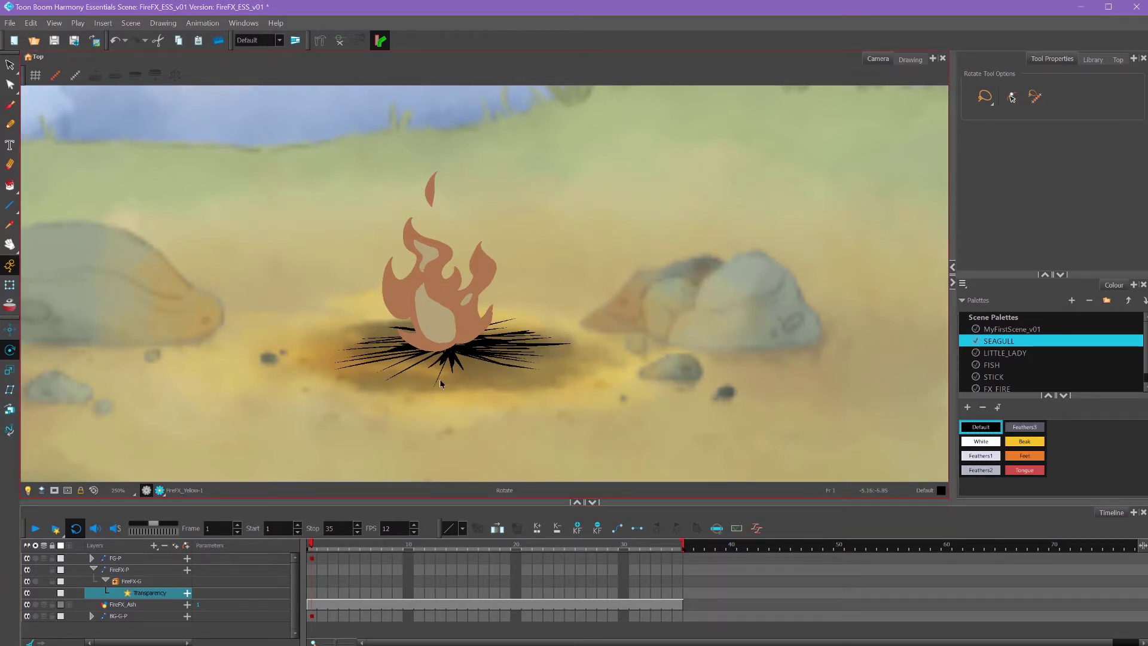
# Turn on Render Preview and expand the Transparency layer to show its value of 50
pyautogui.click(160, 490)
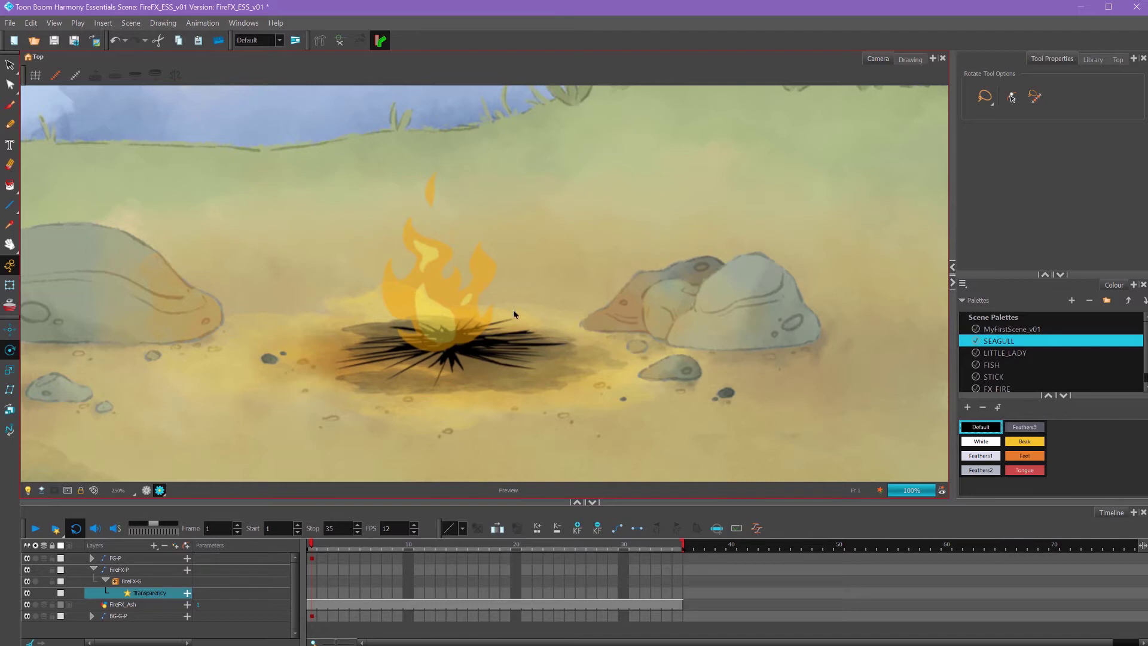
pyautogui.click(163, 593)
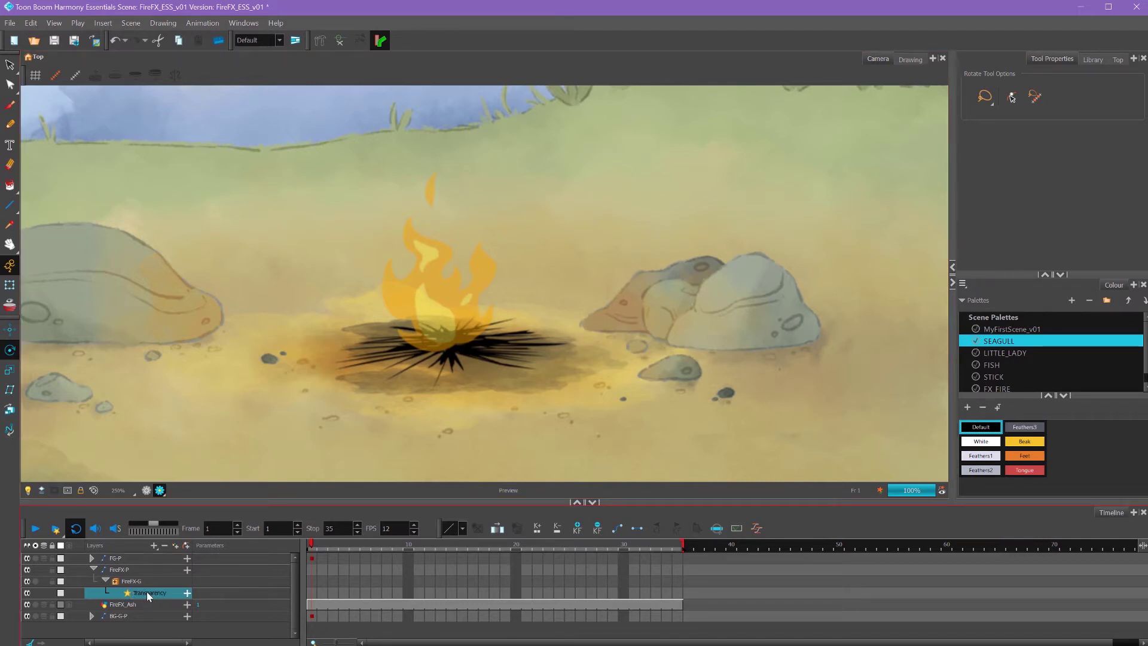
pyautogui.click(187, 593)
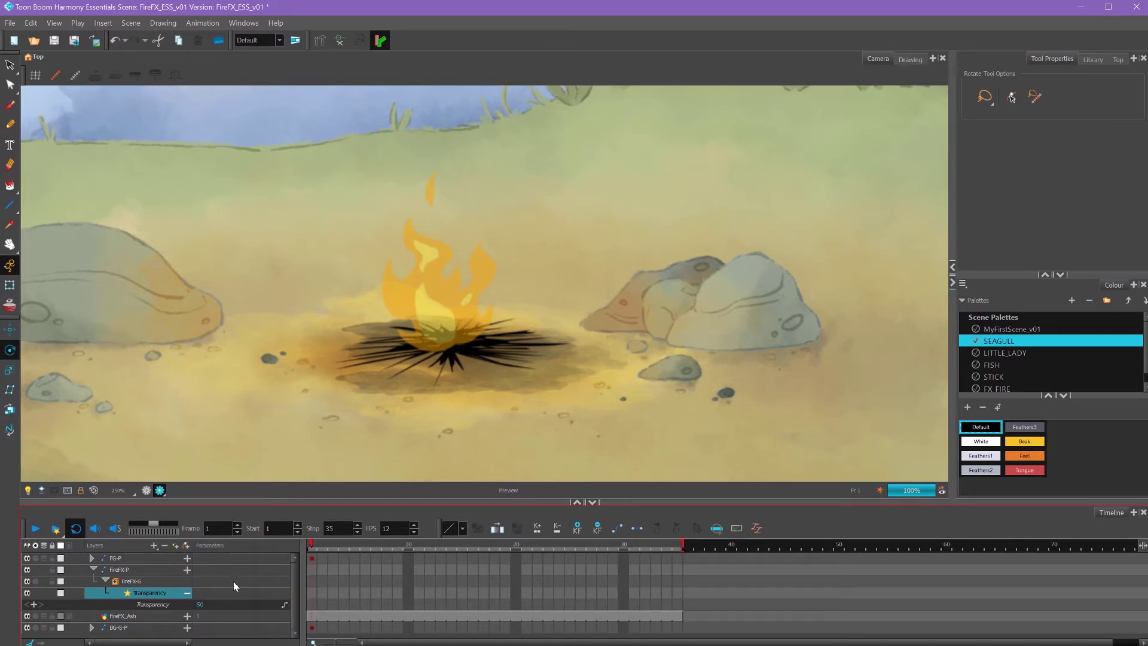
# Set Transparency keyframes at frames 1 and 10
pyautogui.click(313, 604)
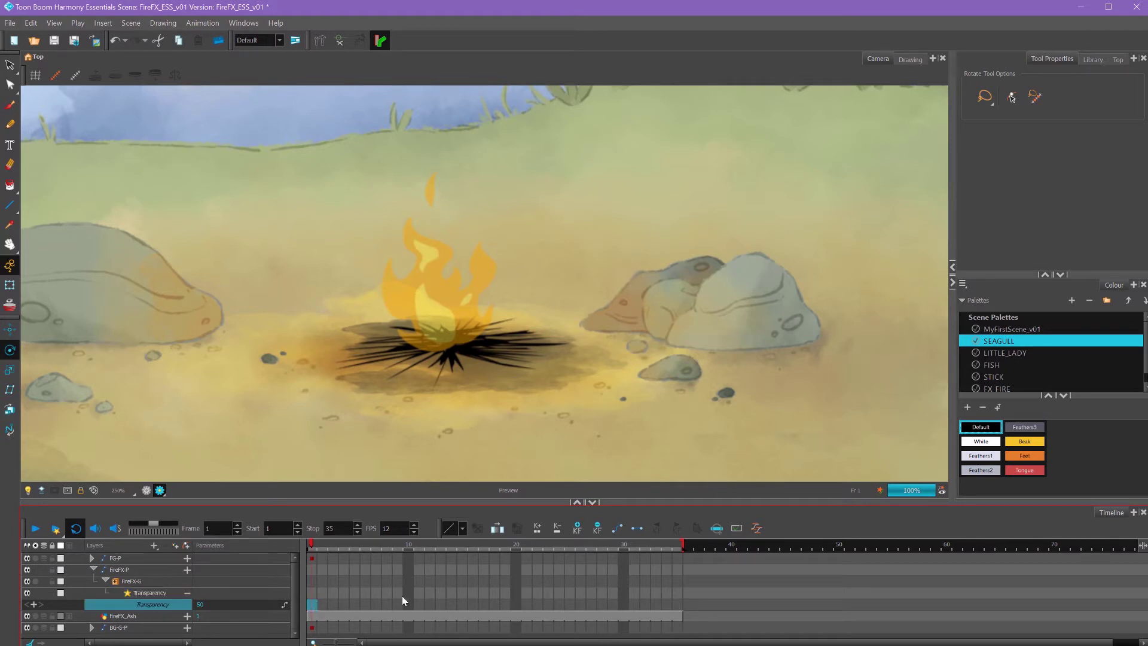
pyautogui.click(577, 528)
pyautogui.click(407, 607)
pyautogui.click(577, 528)
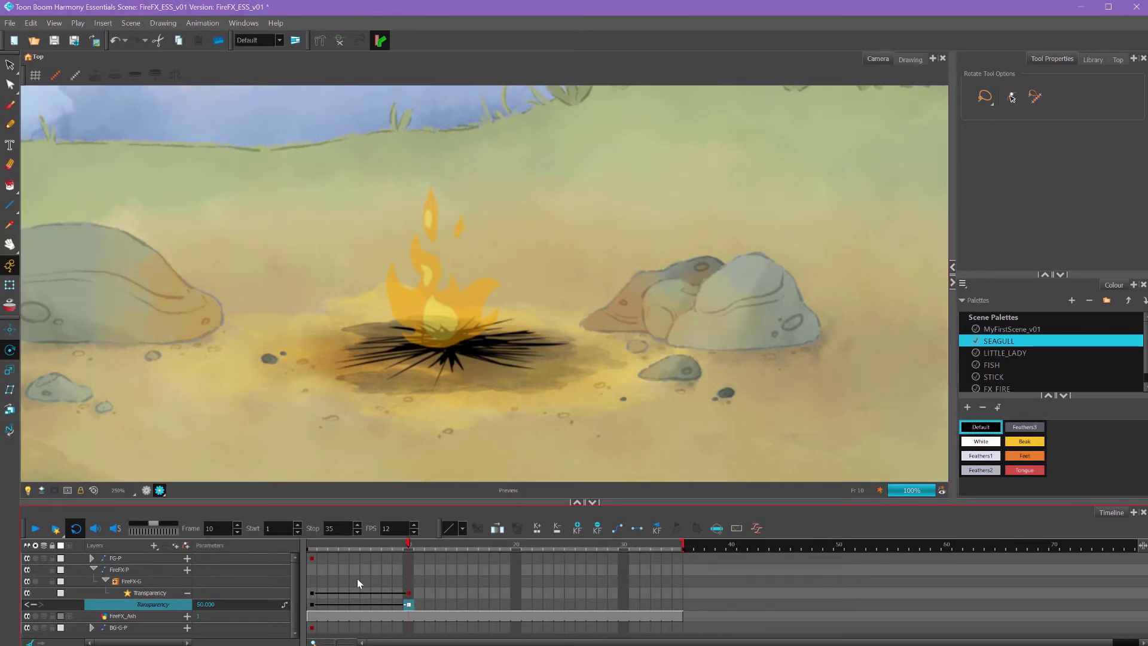
# Set Transparency to 0 at frame 10 and 100 at frame 1, then scrub to frame 5
pyautogui.doubleClick(207, 604)
pyautogui.write('0')
pyautogui.press('Return')
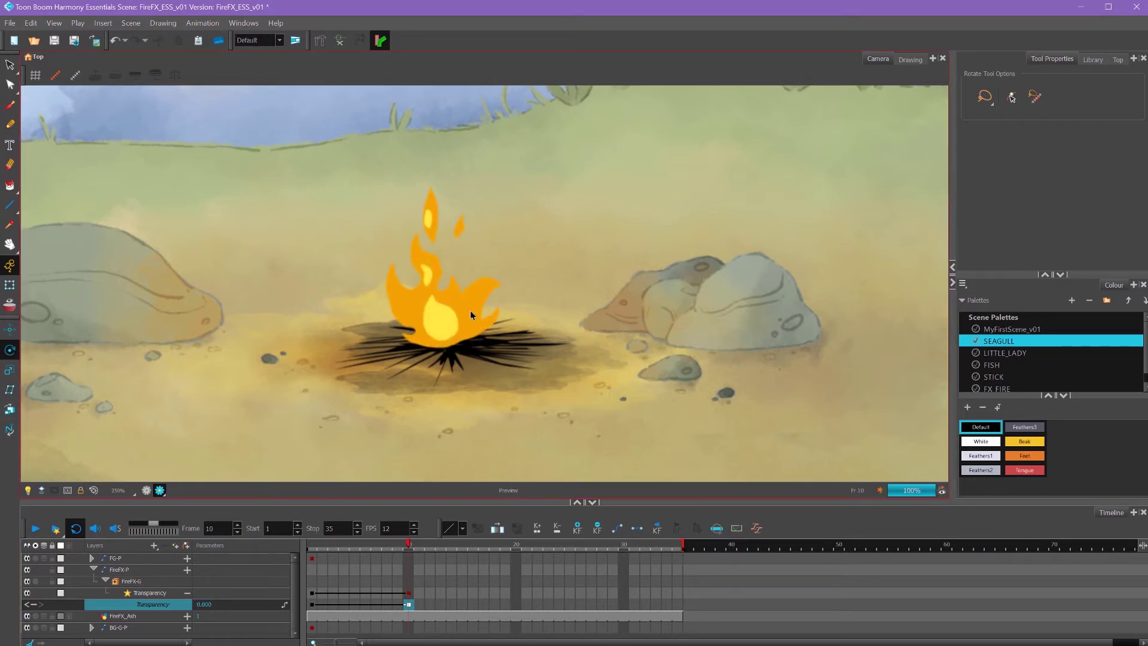
pyautogui.click(311, 605)
pyautogui.doubleClick(205, 605)
pyautogui.write('1')
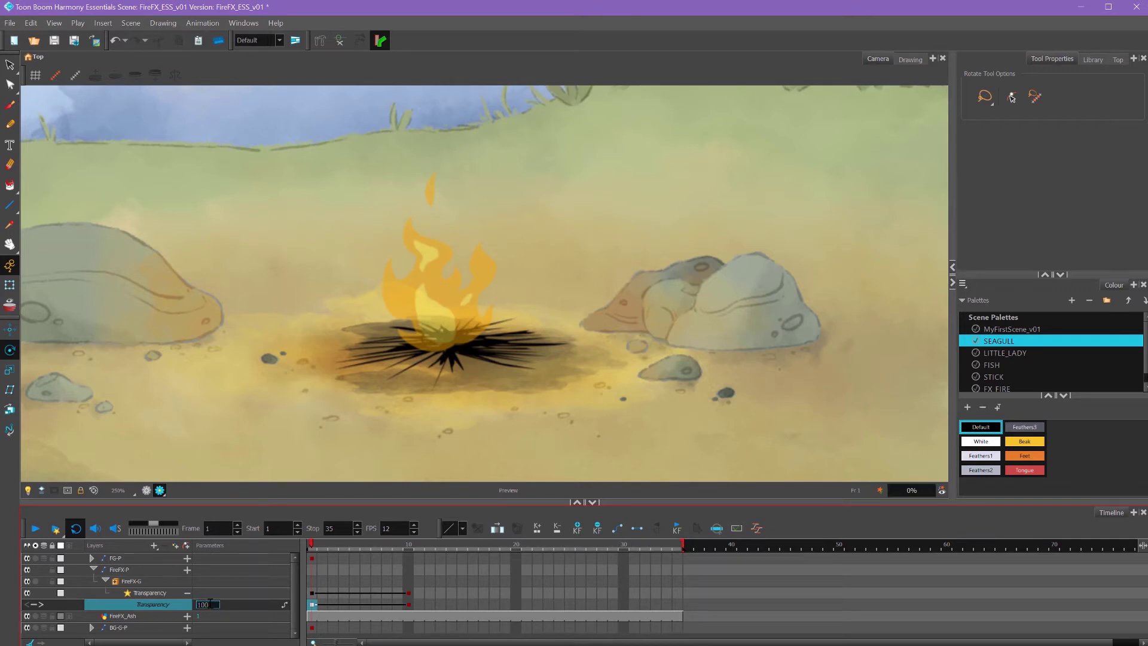
pyautogui.write('00')
pyautogui.press('Return')
pyautogui.click(331, 547)
pyautogui.moveTo(331, 544); pyautogui.dragTo(413, 549)
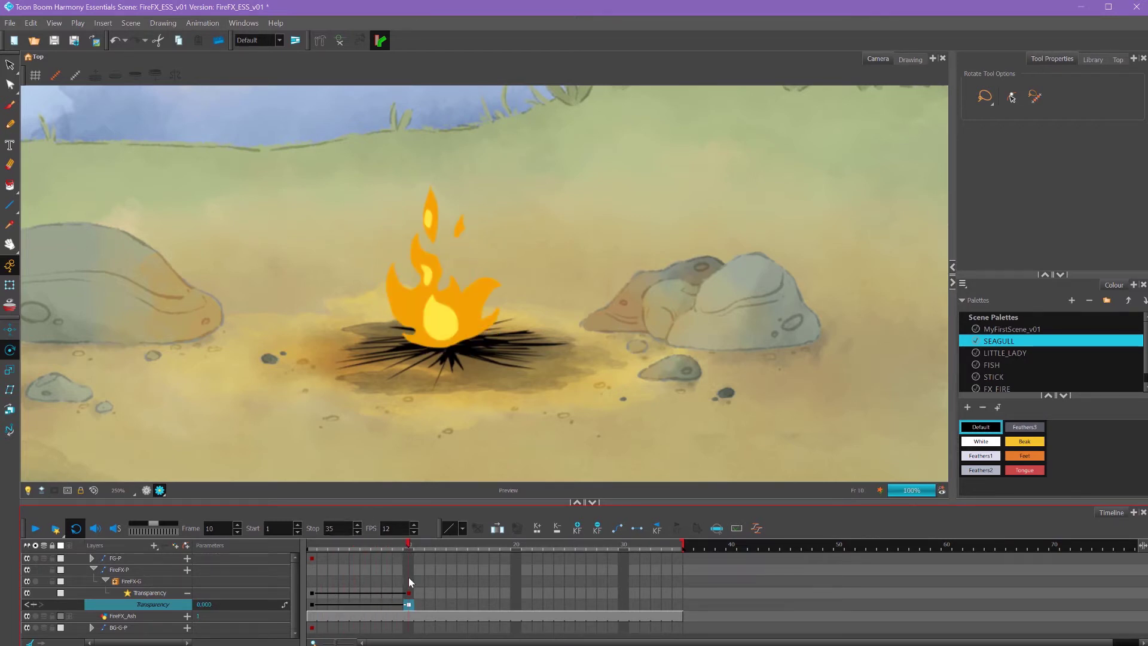
# Apply an easing curve to the frame-1 key, then delete the Transparency effect layer
pyautogui.click(311, 605)
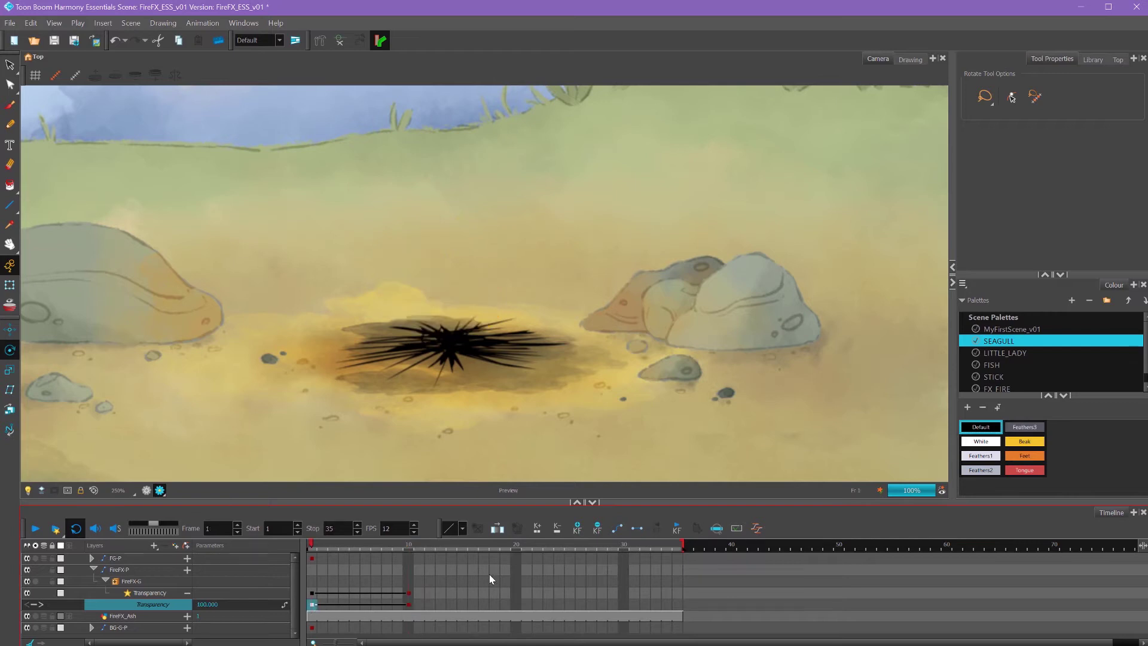
pyautogui.click(464, 530)
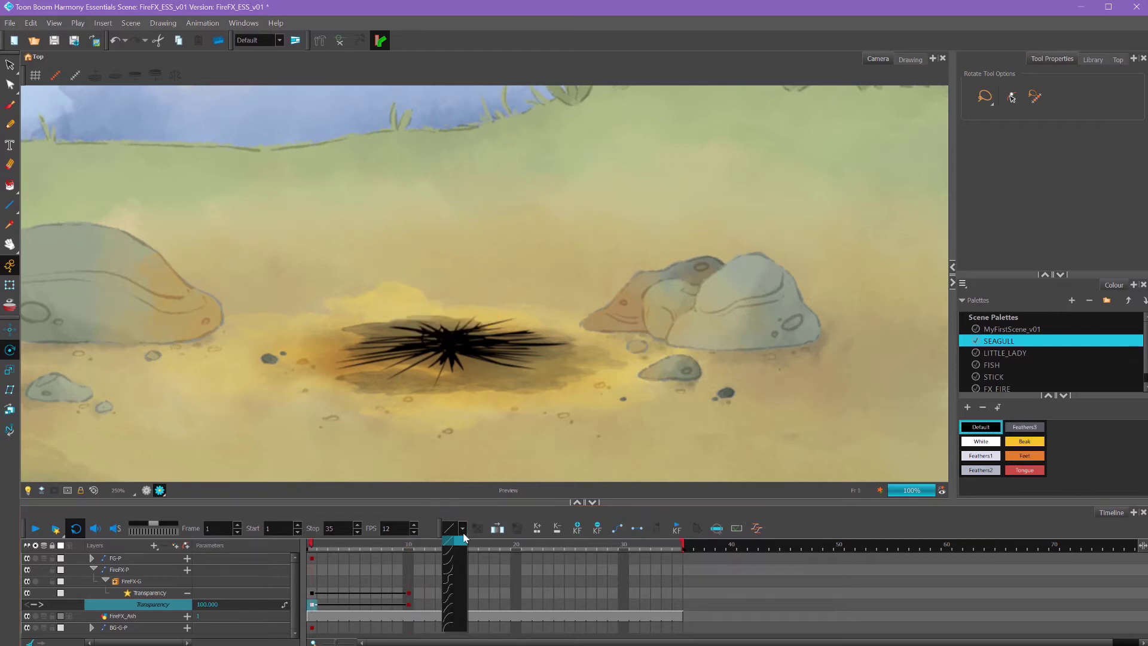
pyautogui.click(453, 629)
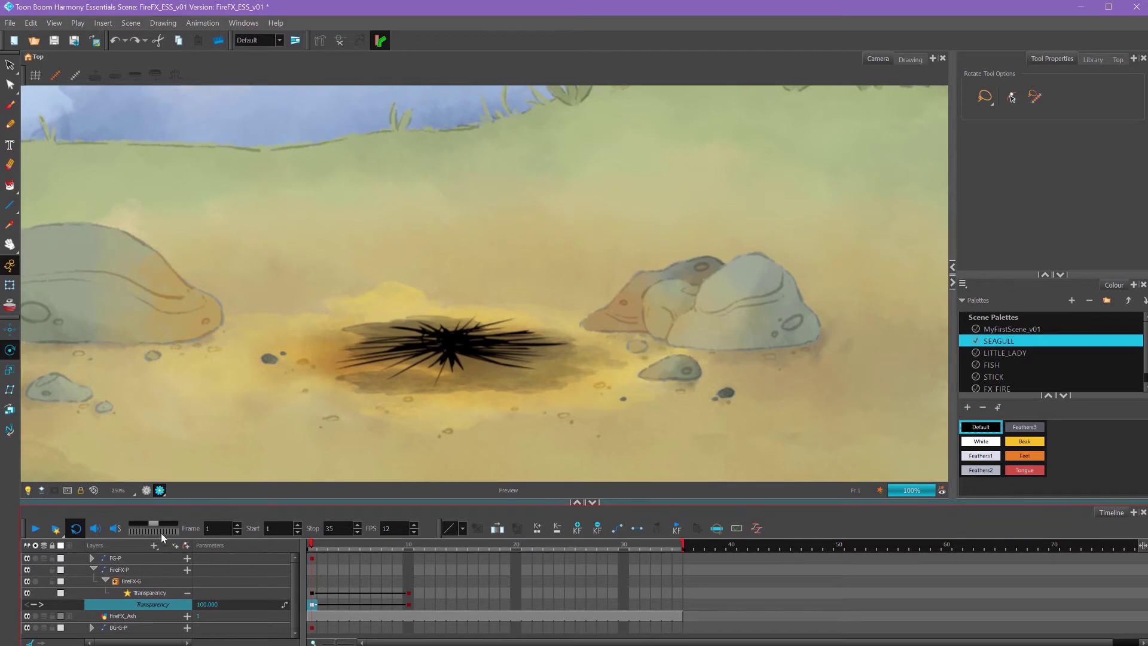
pyautogui.click(152, 593)
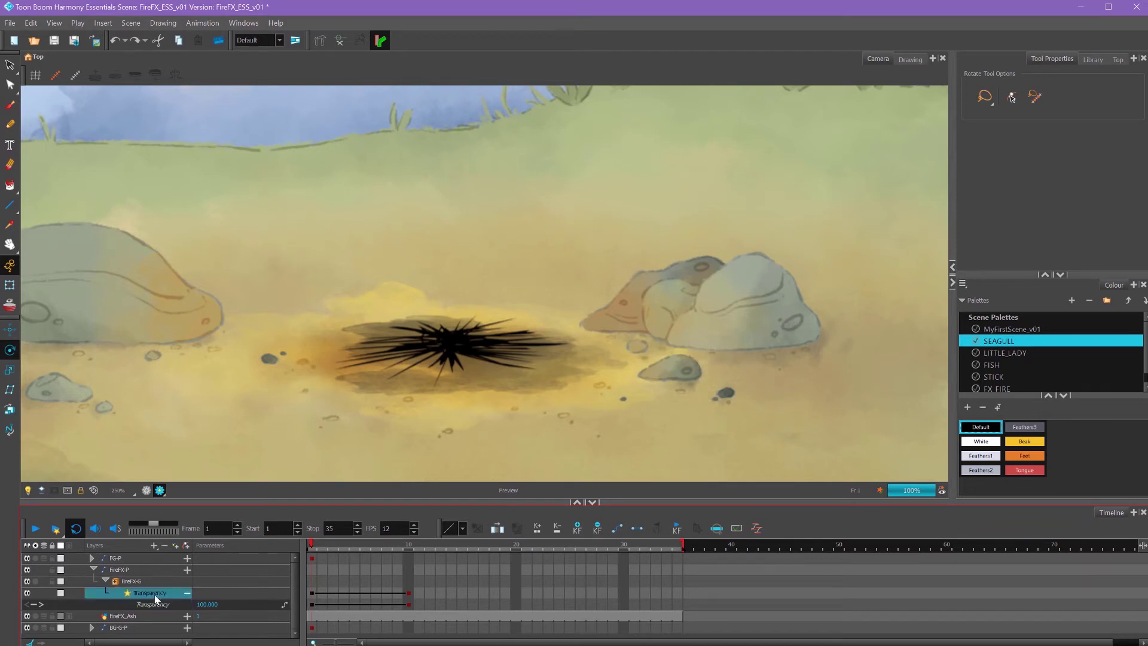
pyautogui.click(164, 545)
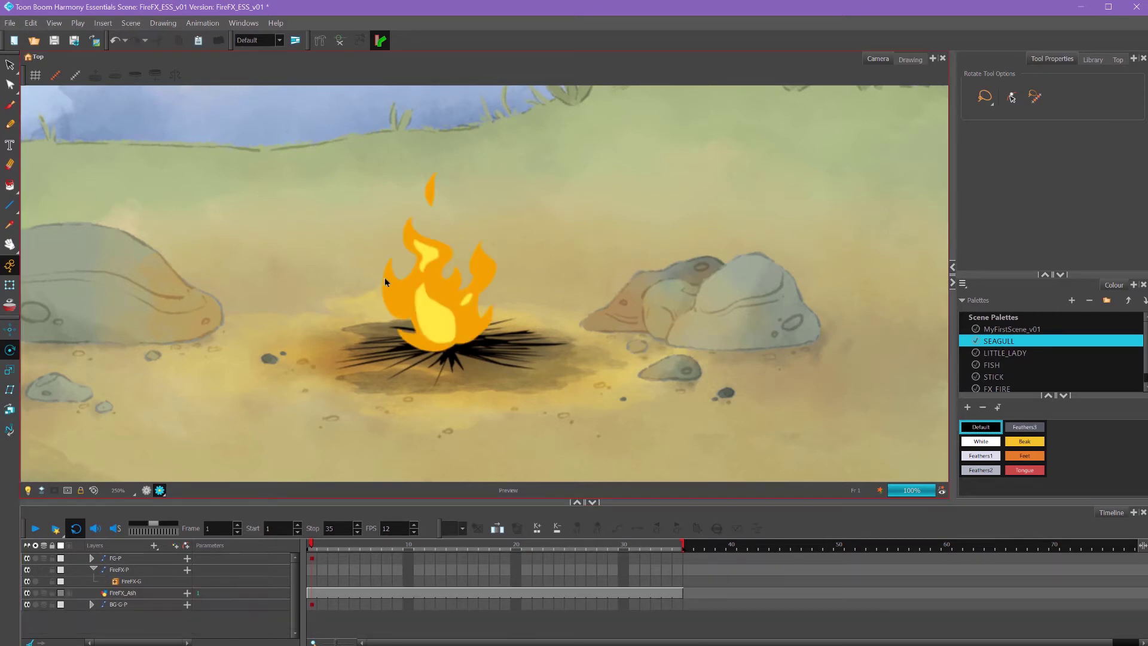
# Insert a Blur effect into the FireFX-G flame group via Insert > Effects
pyautogui.click(137, 579)
pyautogui.rightClick(137, 580)
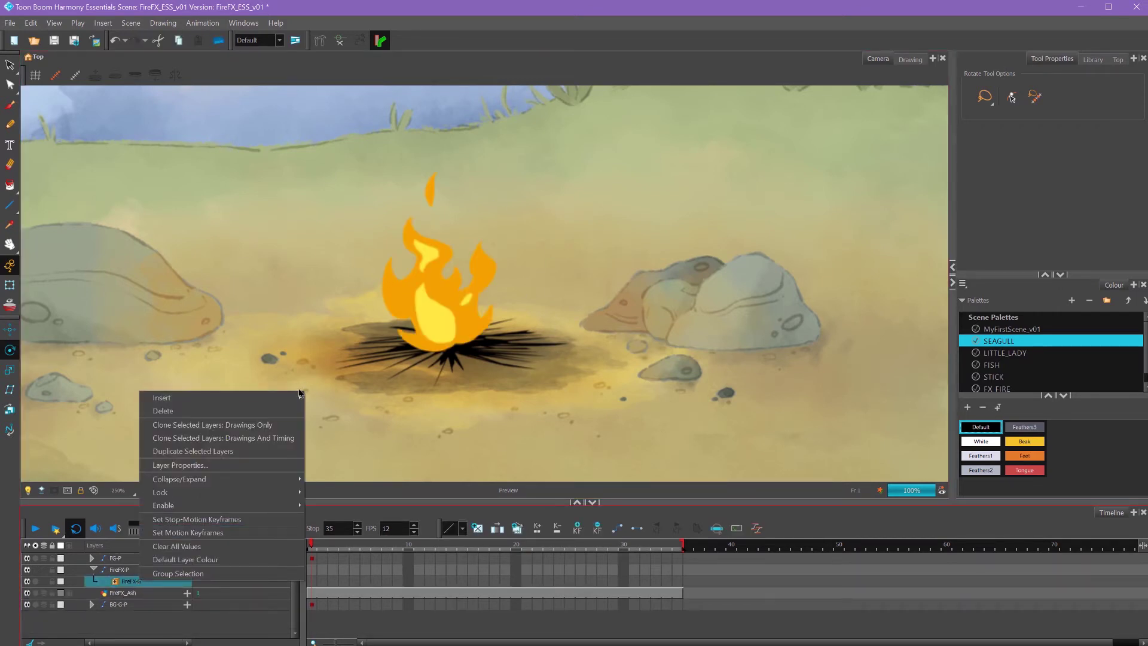
pyautogui.moveTo(297, 398)
pyautogui.moveTo(378, 505)
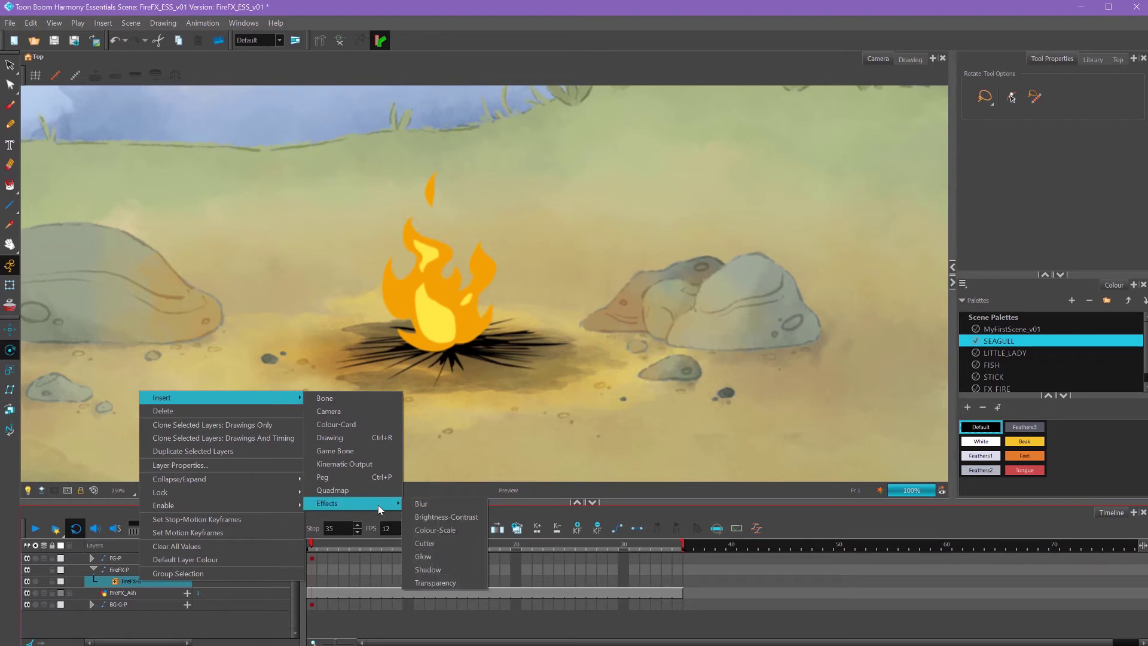
pyautogui.click(422, 504)
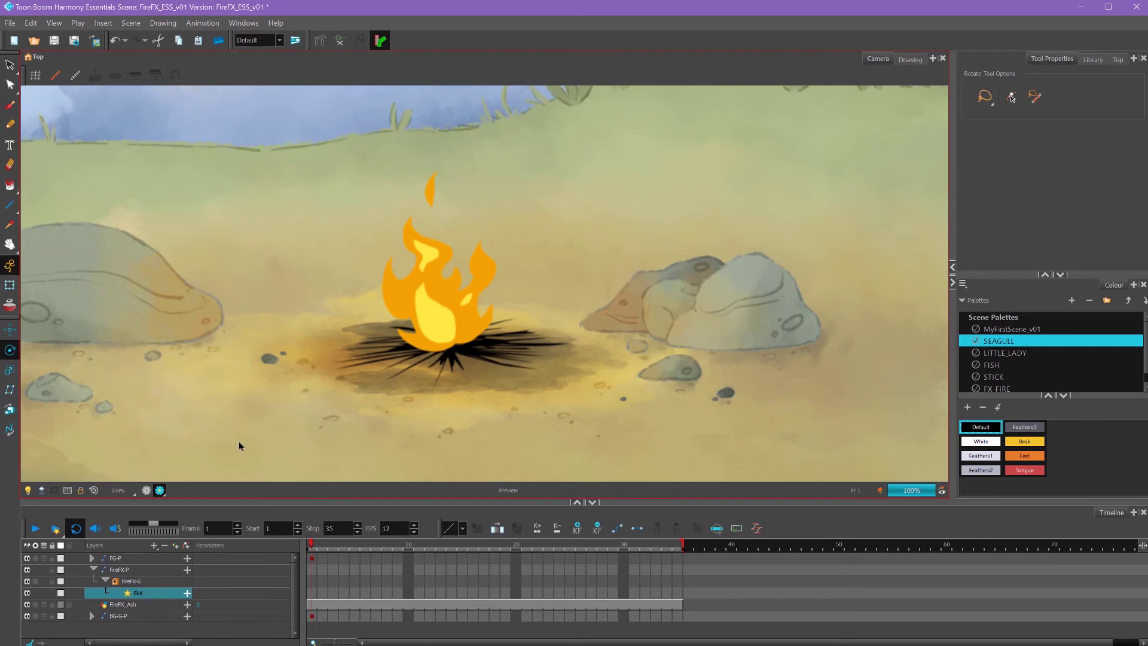
# Expand the Blur layer's parameters and set its Radius to 2
pyautogui.click(187, 593)
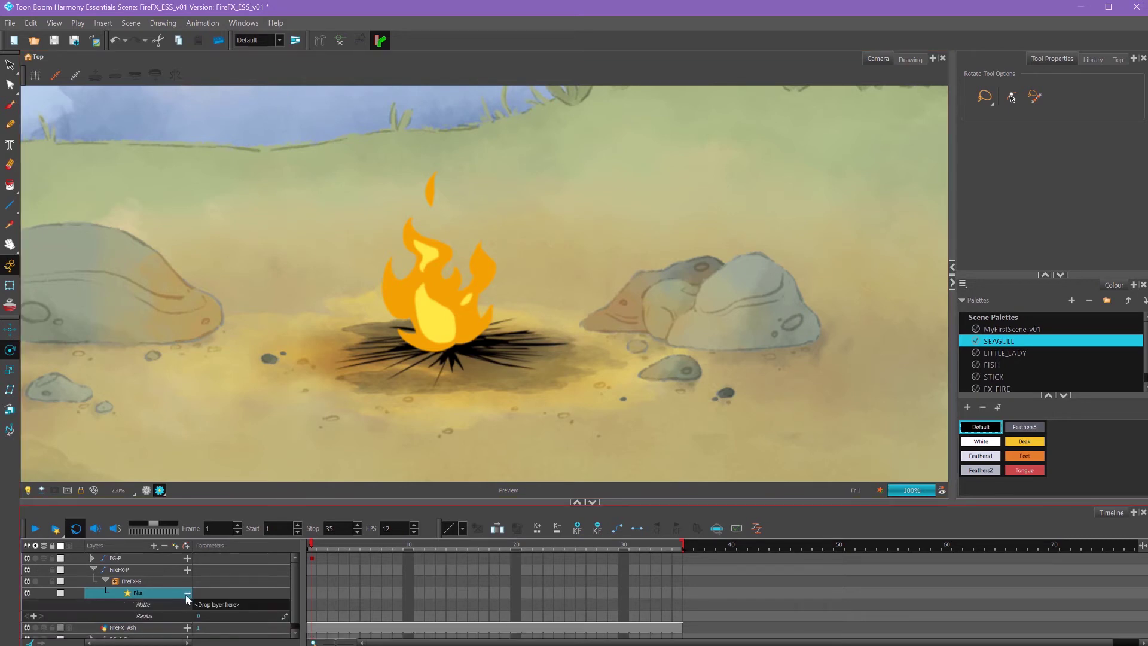
pyautogui.scroll(-1, 142, 610)
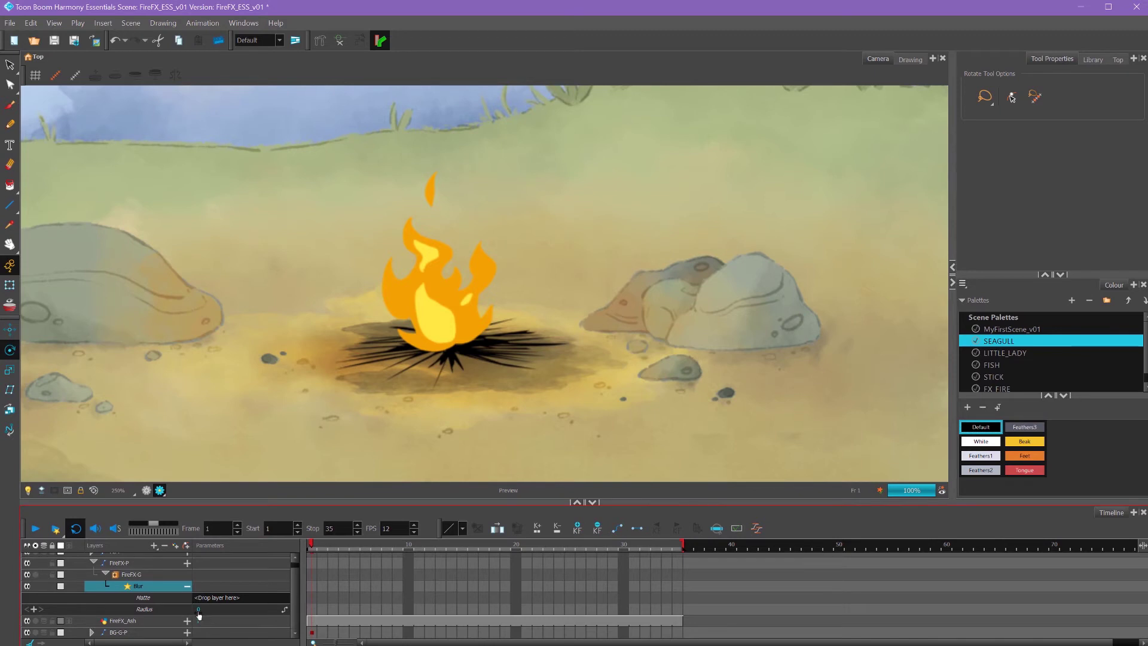
pyautogui.click(199, 610)
pyautogui.write('2')
pyautogui.press('Return')
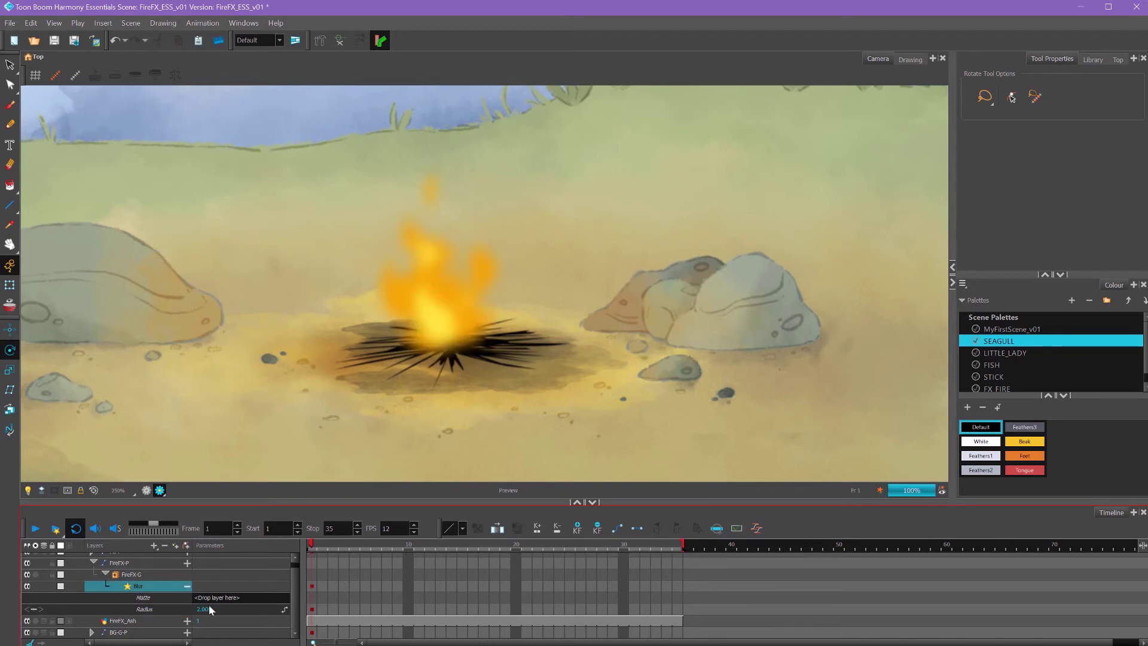
pyautogui.hotkey('shift', 'm')
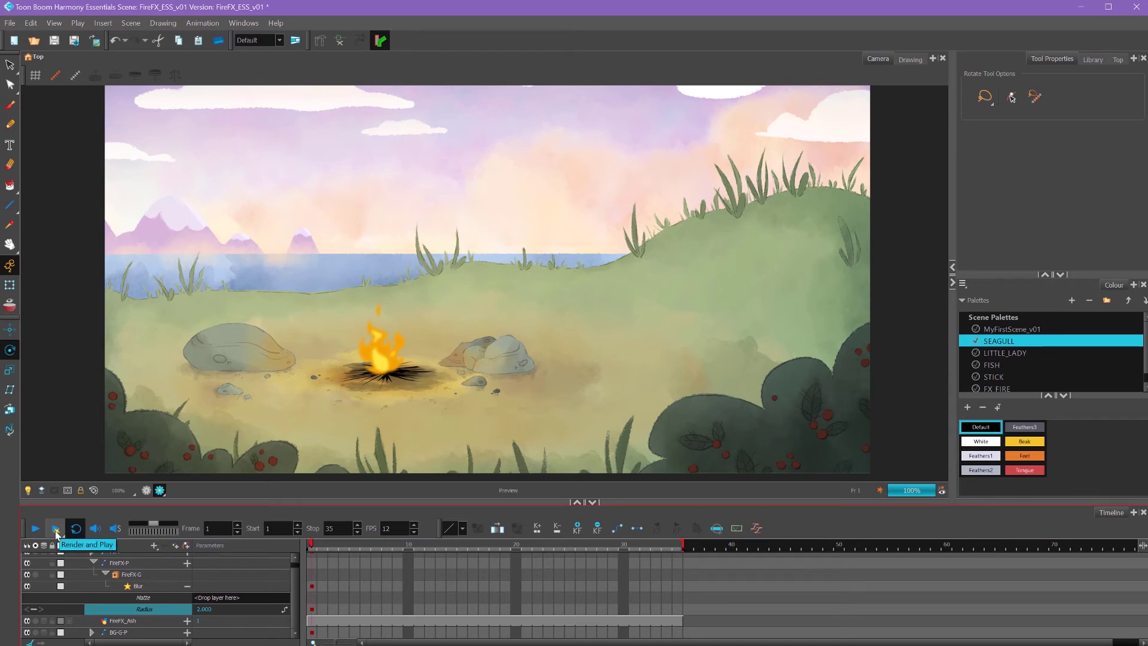
# Exit preview mode and start Render and Play for the campfire scene
pyautogui.click(34, 528)
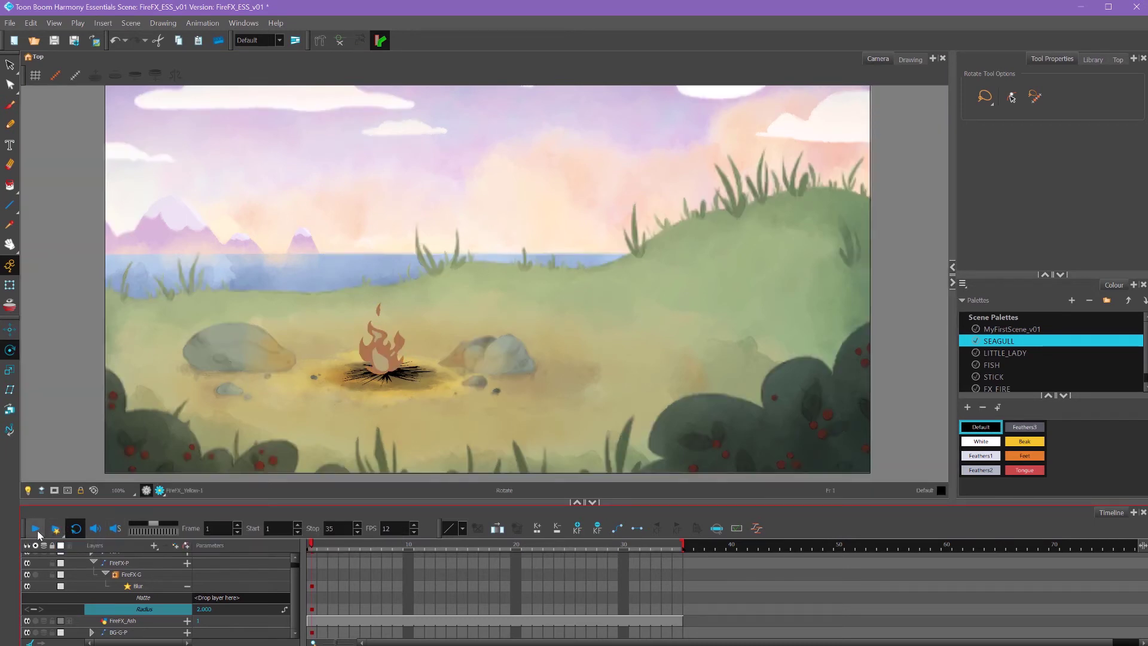
pyautogui.click(35, 528)
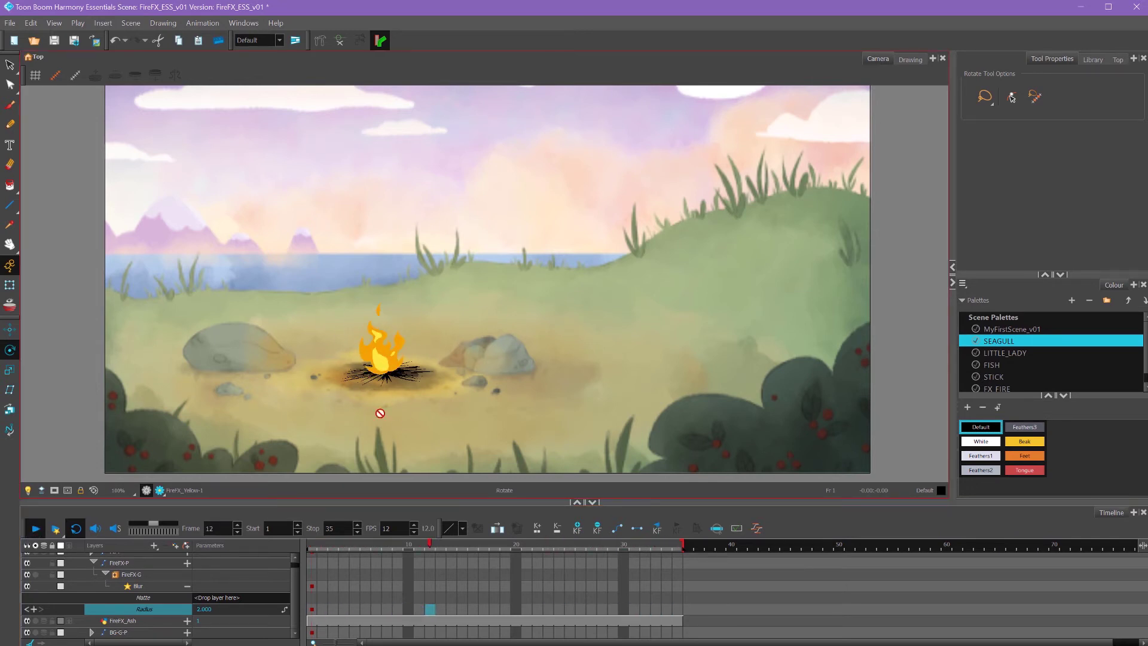
pyautogui.click(55, 529)
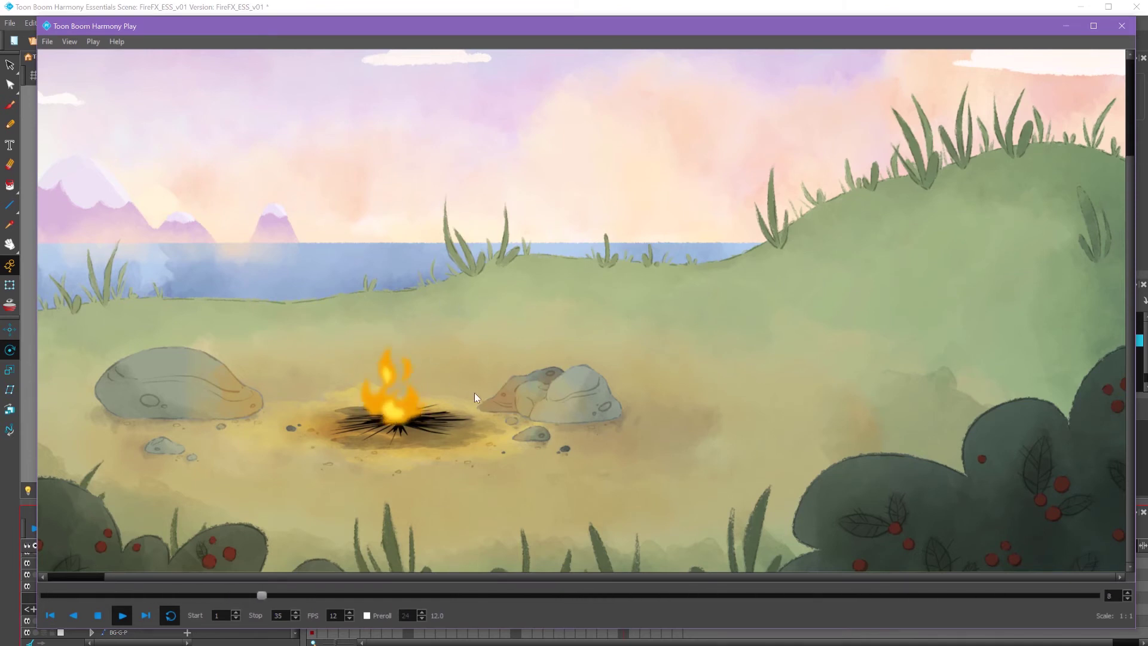
# Close the Harmony Play window after watching the blurred campfire loop
pyautogui.click(1121, 26)
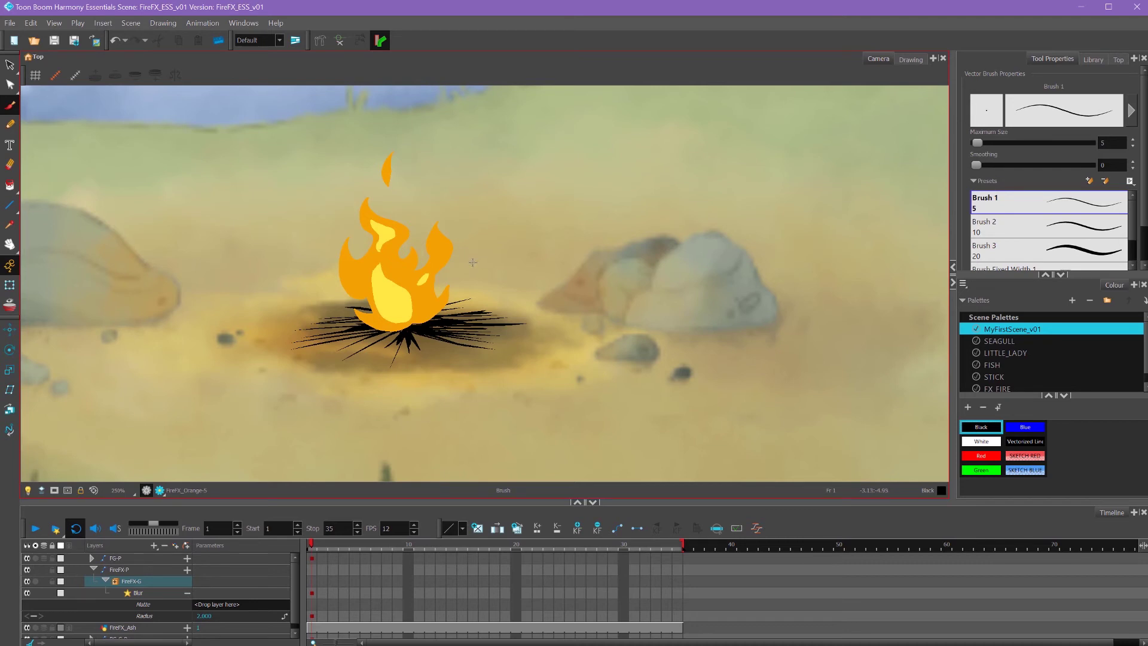
# Add a new drawing layer named MASK under the FG-P layer
pyautogui.click(133, 559)
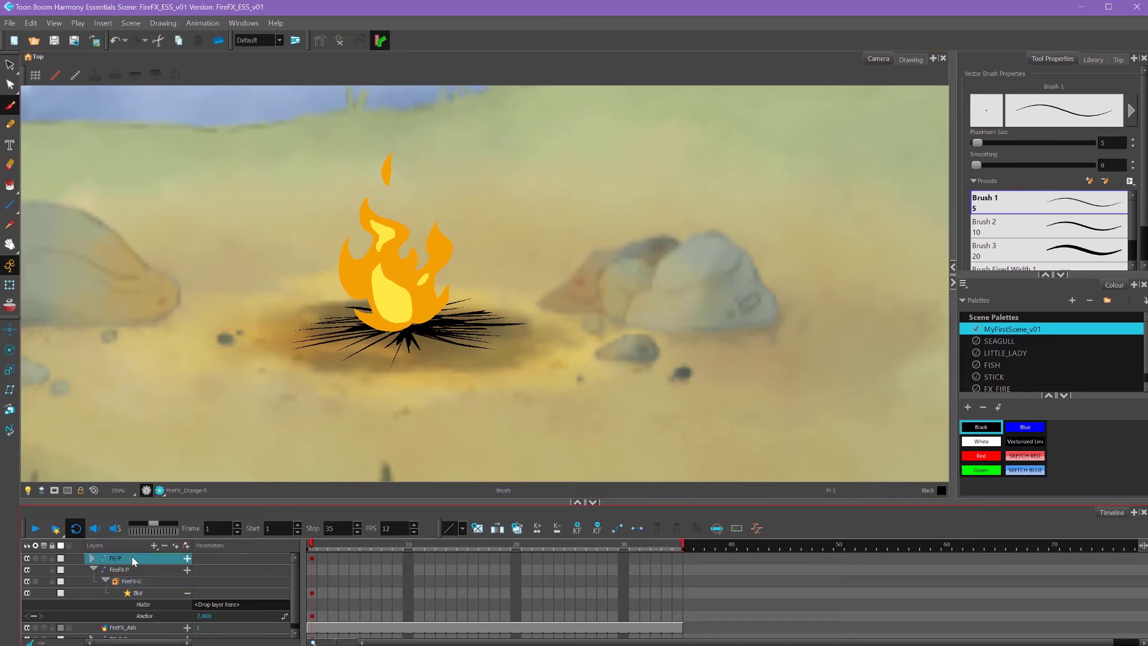
pyautogui.click(175, 546)
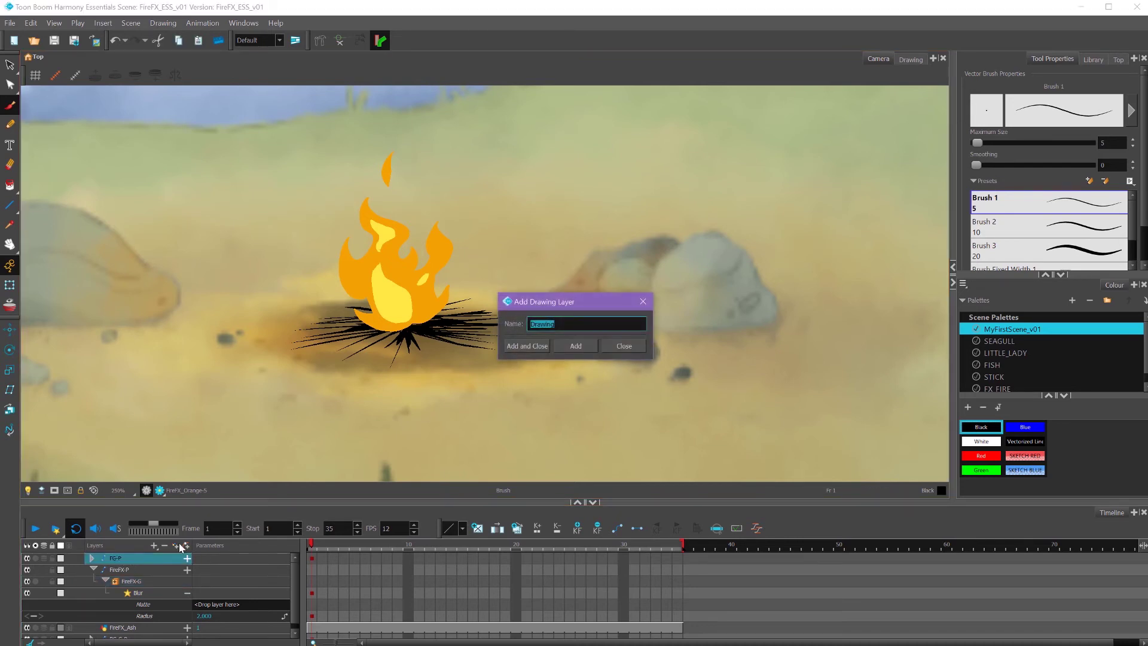
pyautogui.write('MASK')
pyautogui.press('Return')
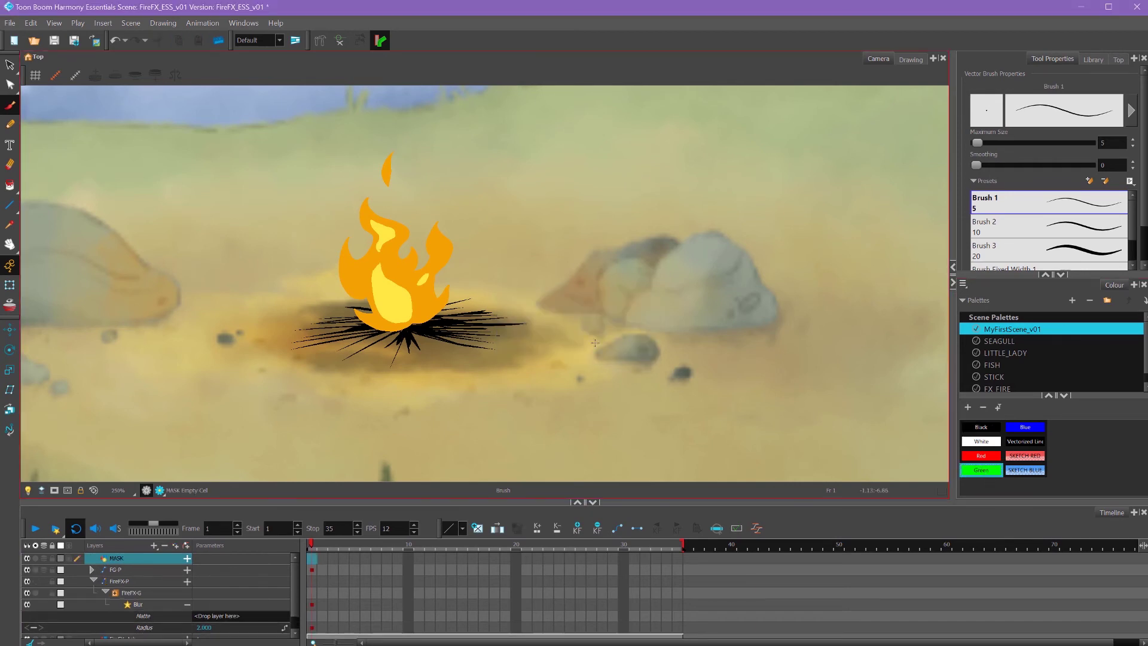
# Draw a loop around the fire base on MASK and fill both lobes green
pyautogui.moveTo(495, 330)
pyautogui.mouseDown()
pyautogui.moveTo(434, 300)
pyautogui.moveTo(269, 330)
pyautogui.moveTo(370, 382)
pyautogui.moveTo(496, 332)
pyautogui.mouseUp()
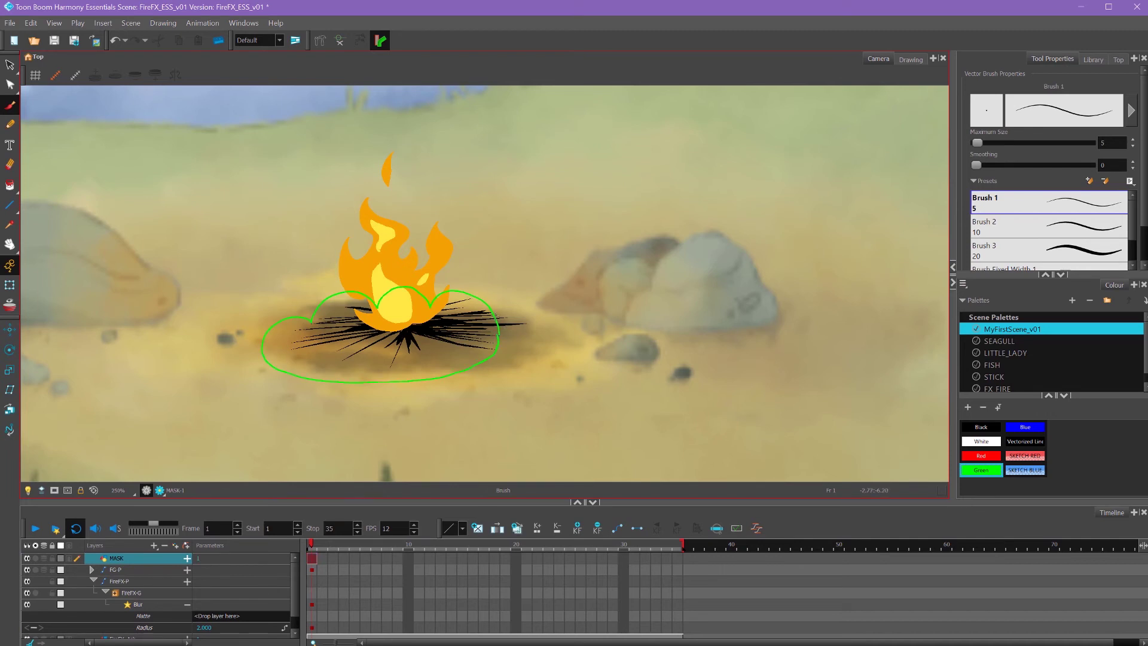
pyautogui.click(465, 340)
pyautogui.click(511, 334)
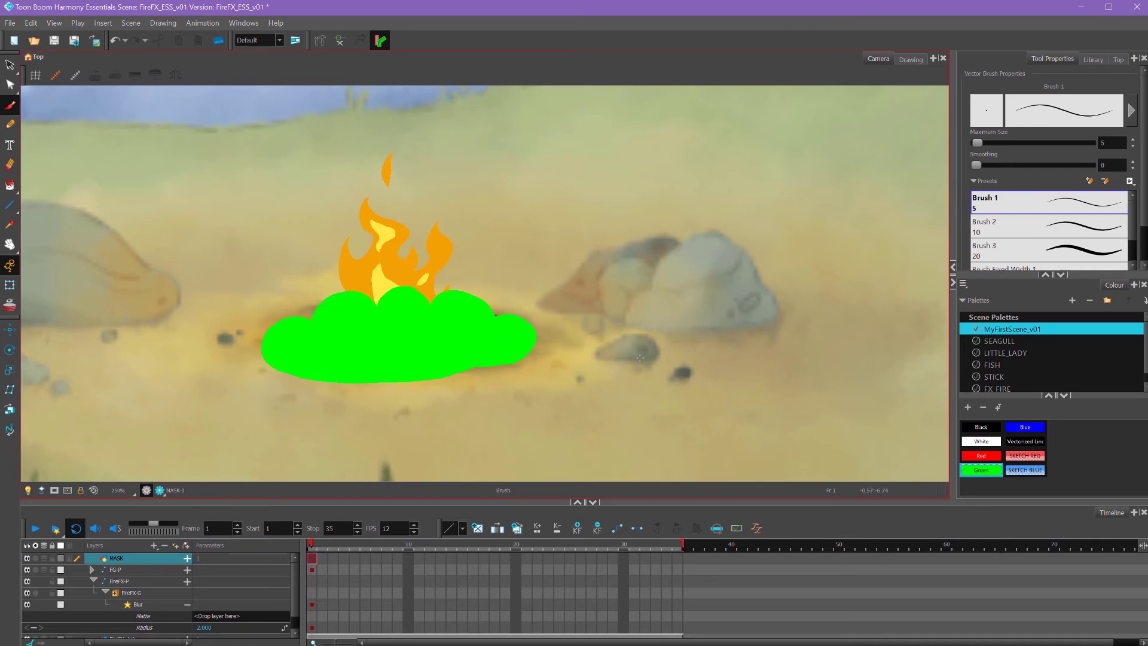
pyautogui.rightClick(134, 593)
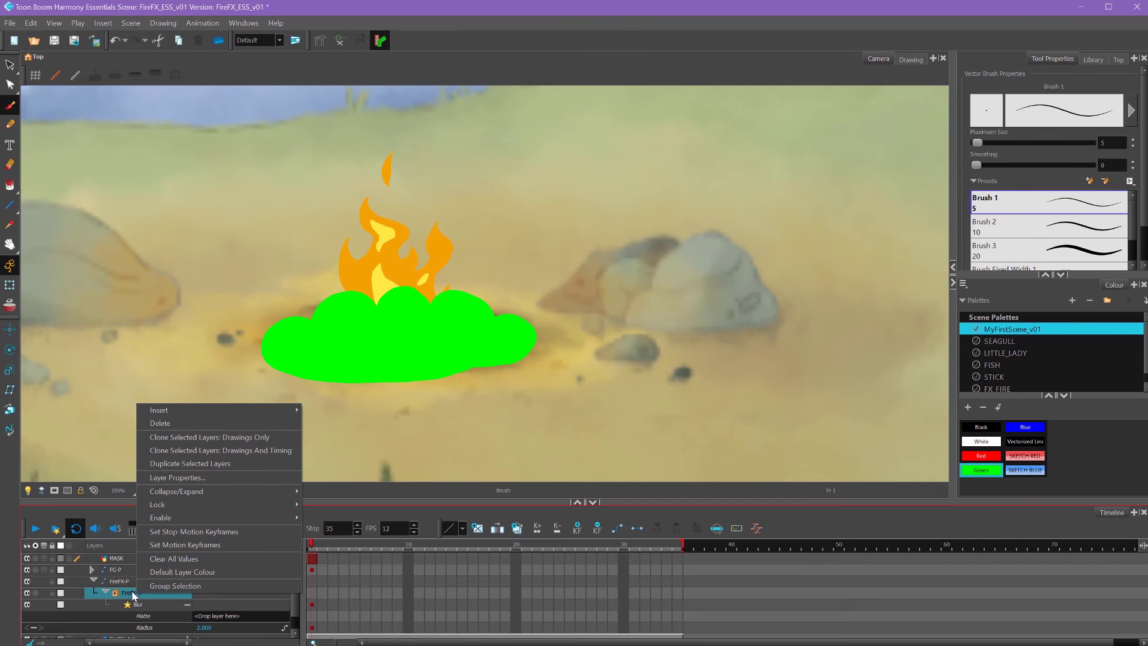
# Insert a Cutter on FireFX-G with the MASK layer as its matte, and preview the early frames
pyautogui.moveTo(281, 410)
pyautogui.moveTo(359, 522)
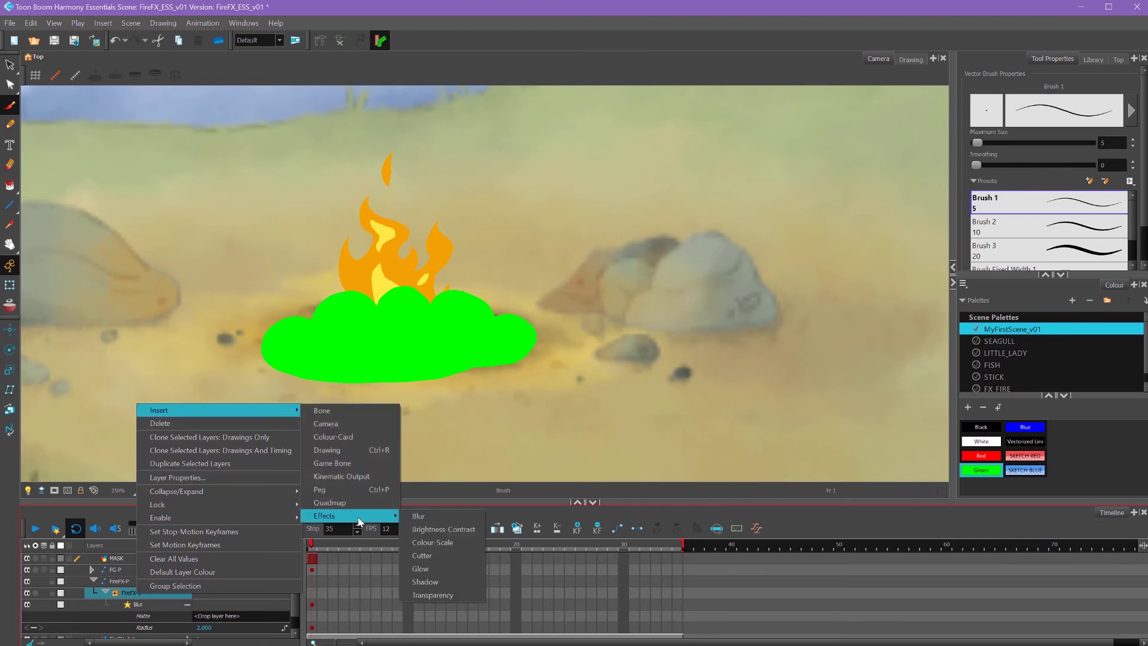
pyautogui.click(426, 555)
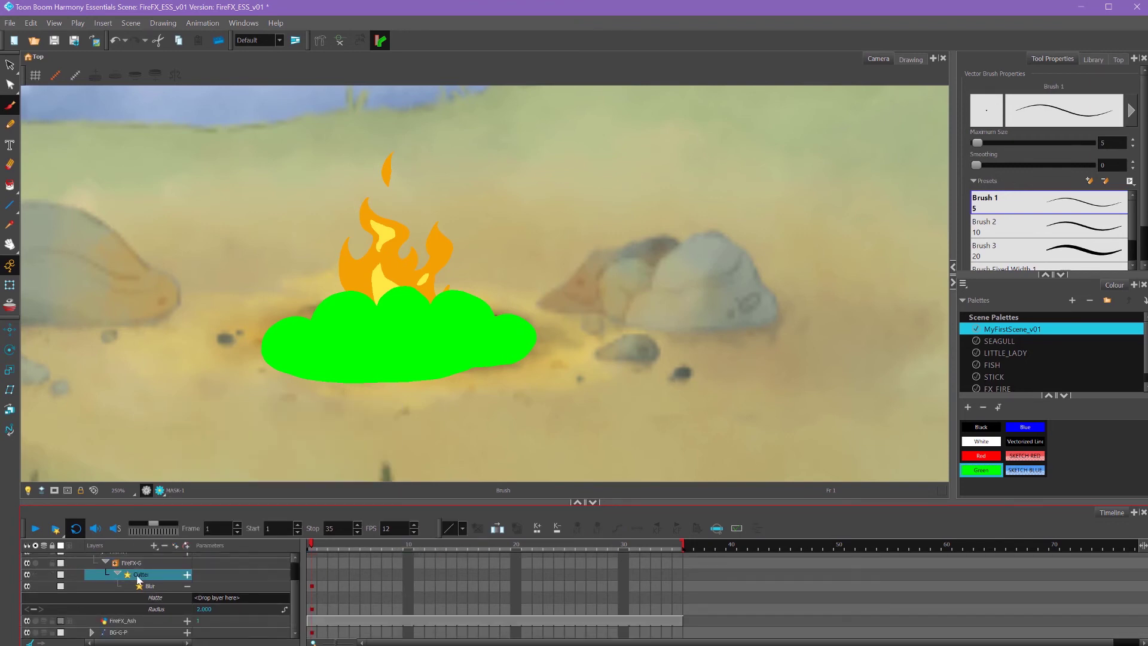
pyautogui.click(187, 574)
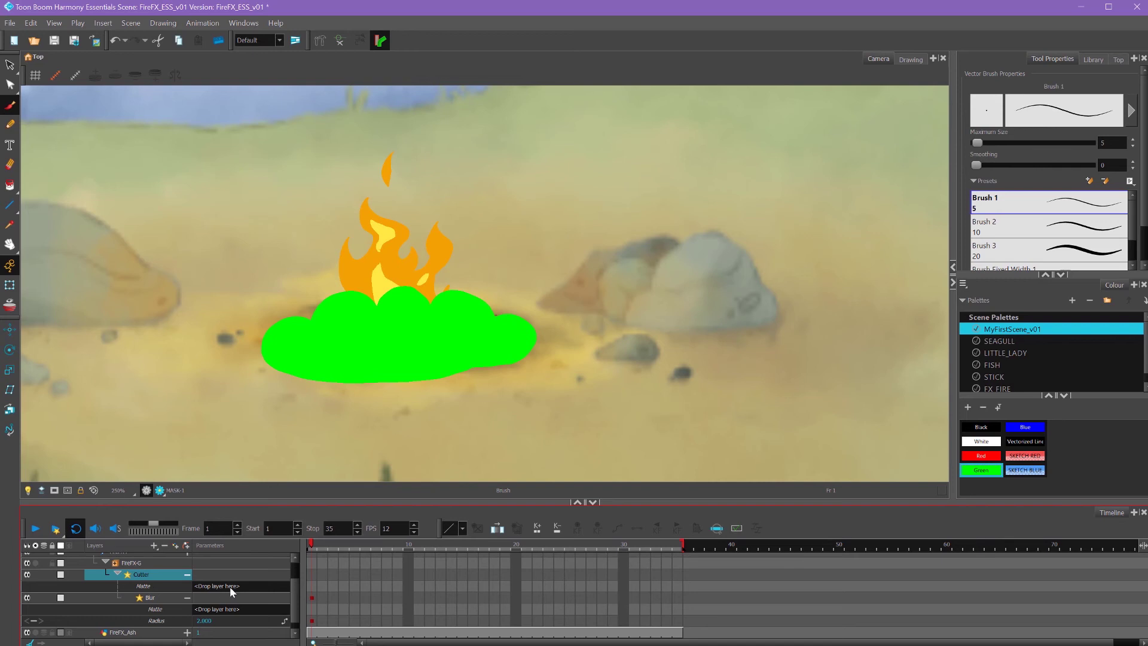
pyautogui.scroll(2, 294, 593)
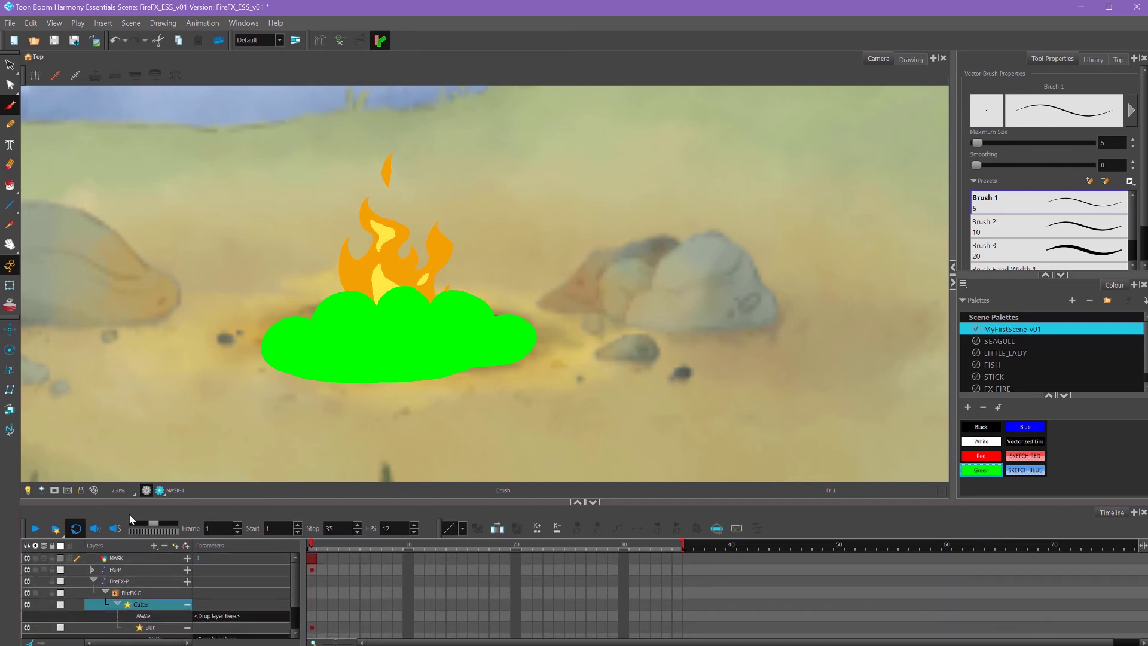
pyautogui.moveTo(118, 557); pyautogui.dragTo(228, 622)
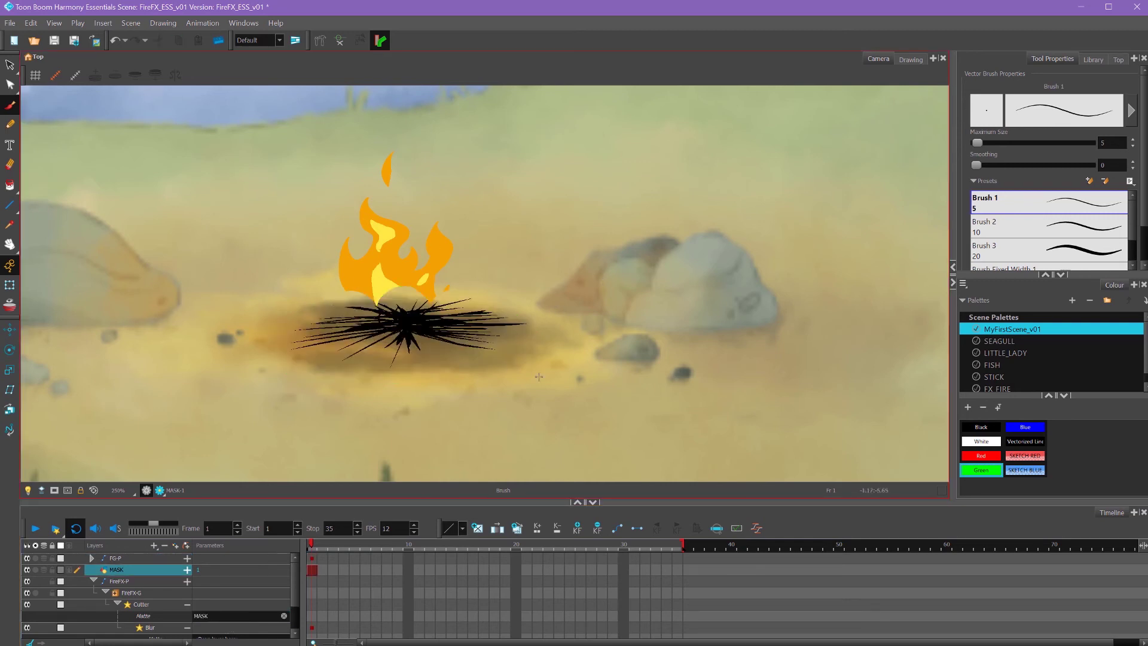
pyautogui.moveTo(317, 545)
pyautogui.mouseDown()
pyautogui.moveTo(379, 549)
pyautogui.moveTo(323, 547)
pyautogui.moveTo(345, 559)
pyautogui.moveTo(468, 556)
pyautogui.moveTo(538, 569)
pyautogui.mouseUp()
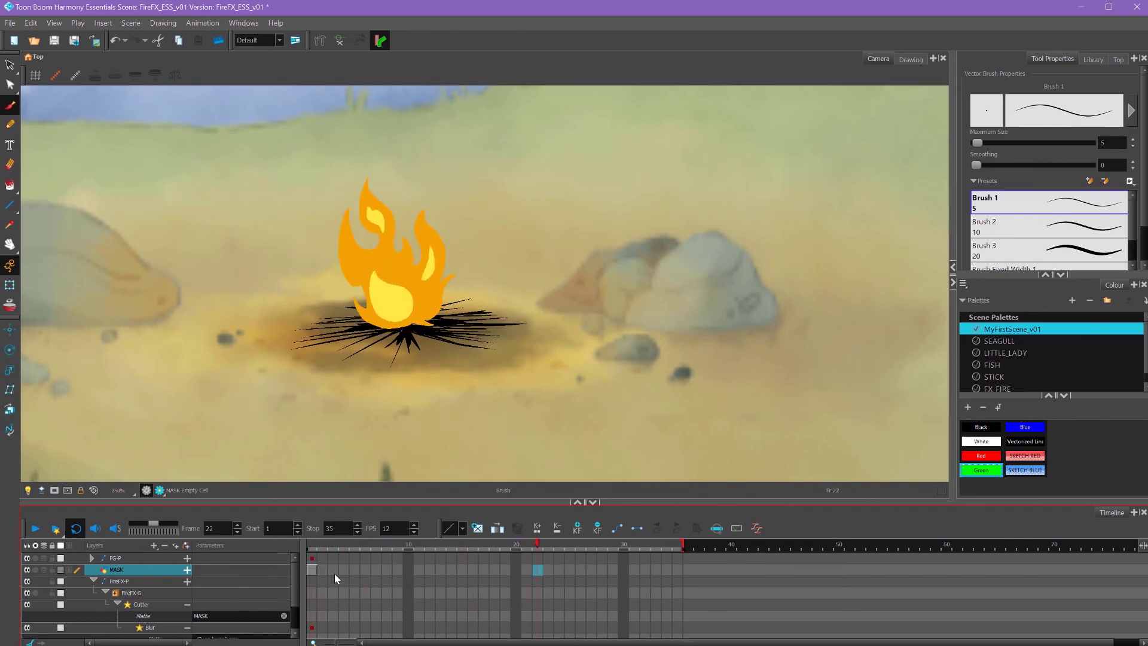
# Extend the MASK drawing over frames 1–35 with F5 and play back to check the cut
pyautogui.click(314, 543)
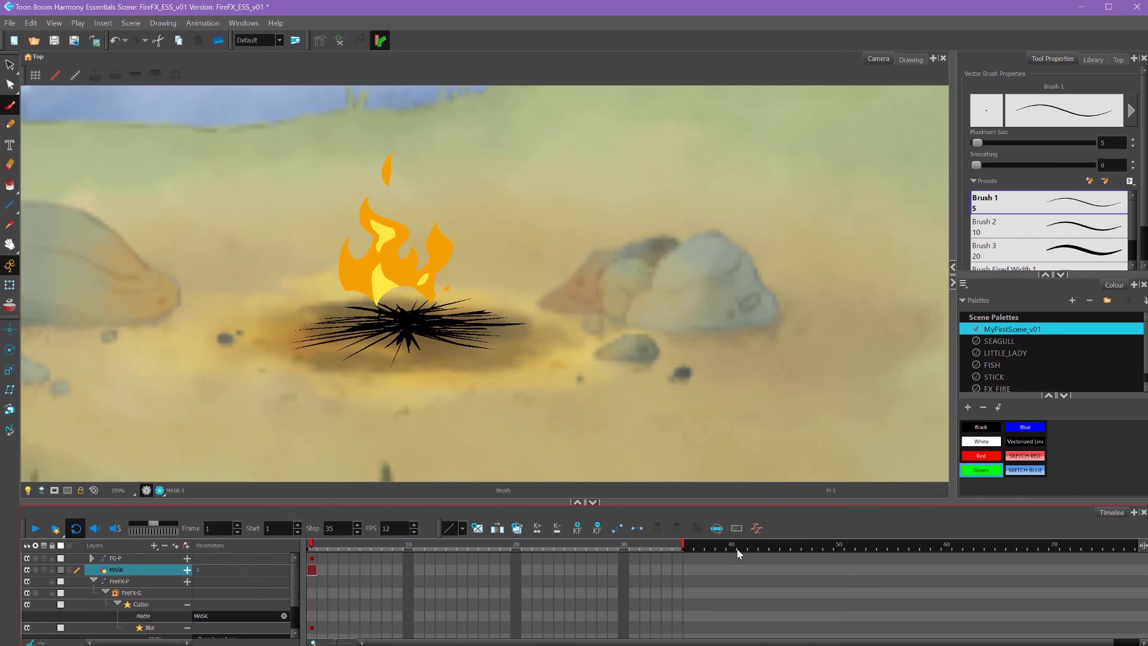
pyautogui.click(674, 571)
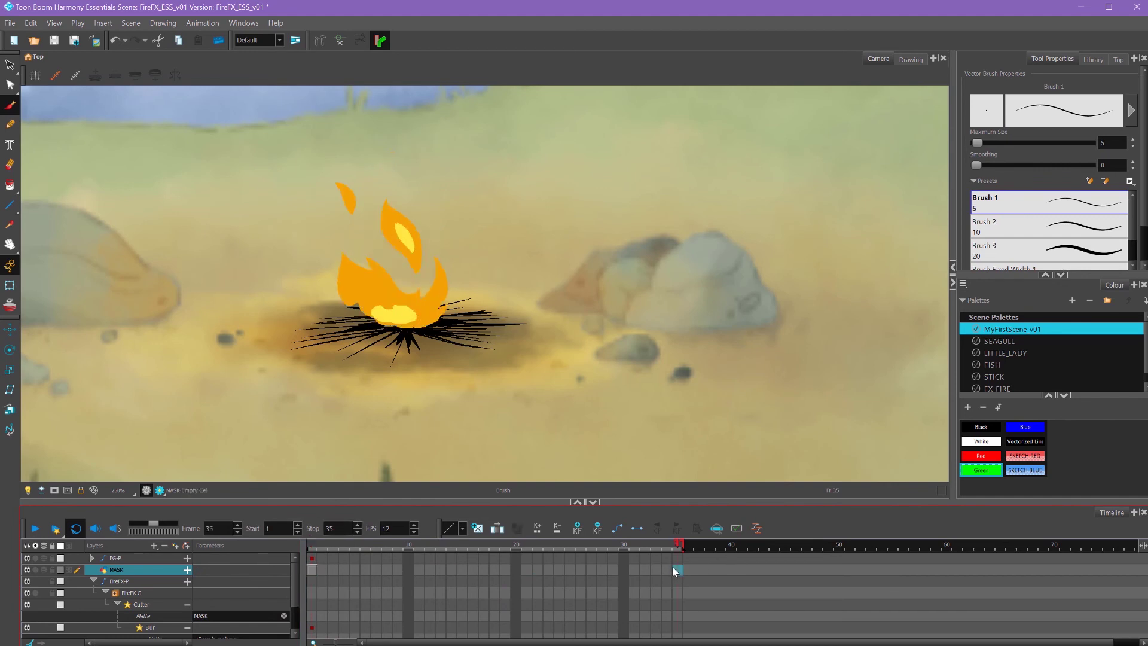
pyautogui.press('F5')
pyautogui.press('Return')
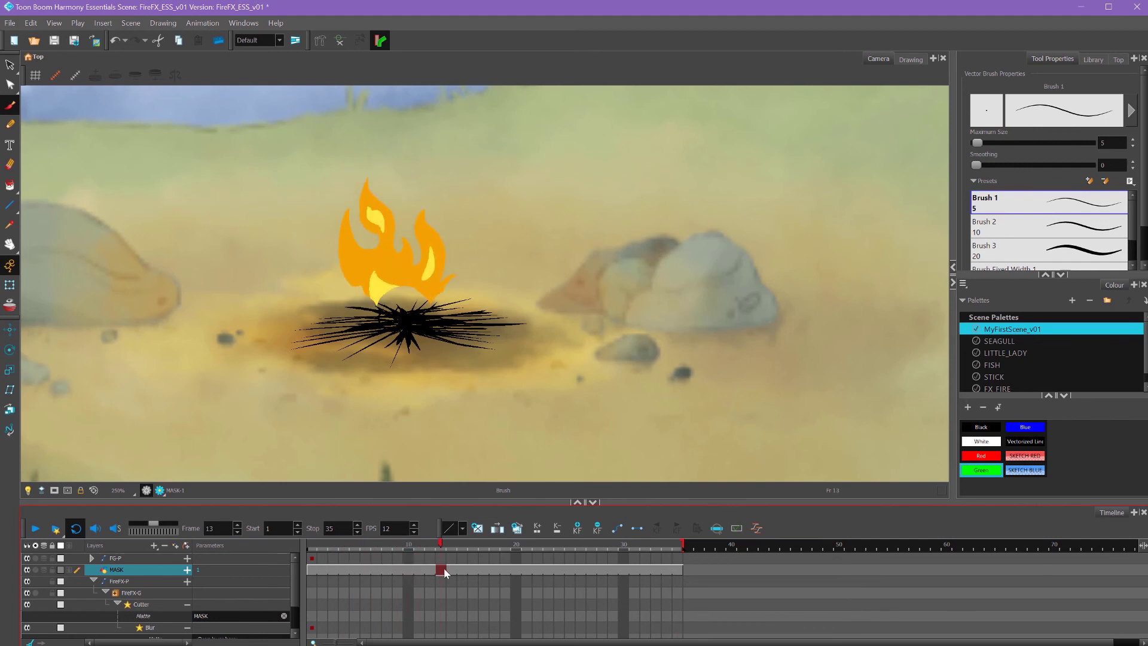
pyautogui.click(397, 569)
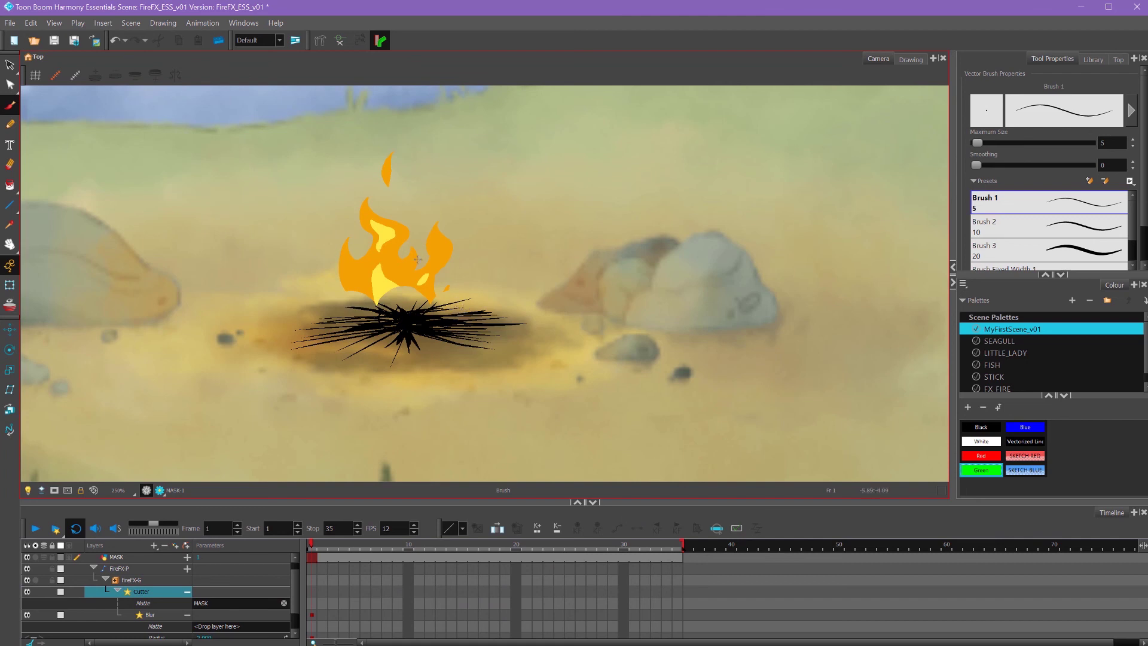
# Open the Cutter layer's Layer Properties dialog, showing its unchecked Inverted option
pyautogui.doubleClick(134, 593)
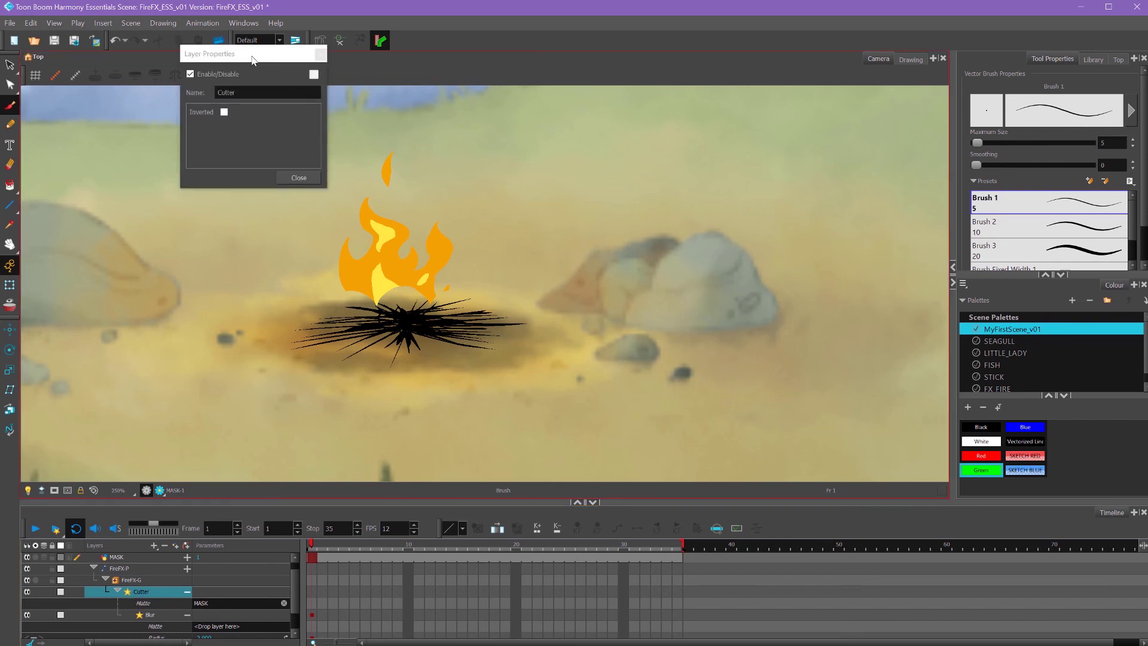